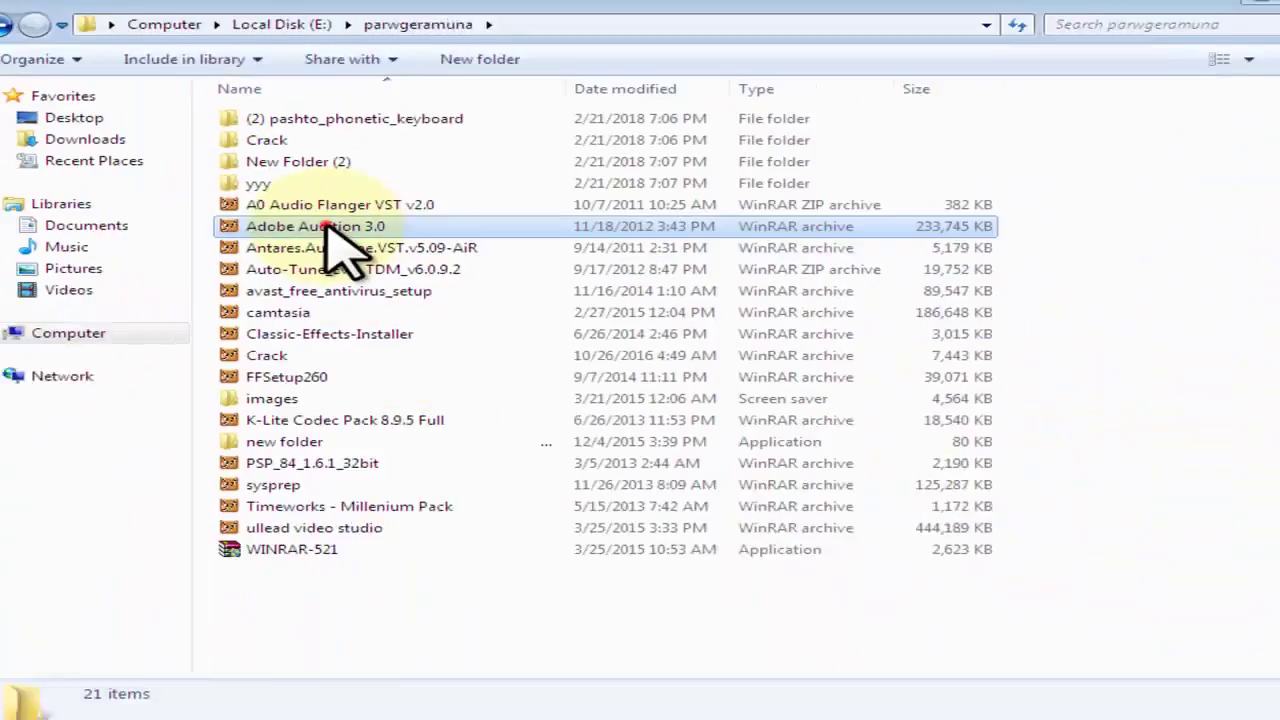
- Run the Audition3 installer application from the Adobe Audition 3.0 folder inside the Adobe Audition 3.0 archive, and close the file browser window
{"action": "double_click", "coordinate": [426, 336]}
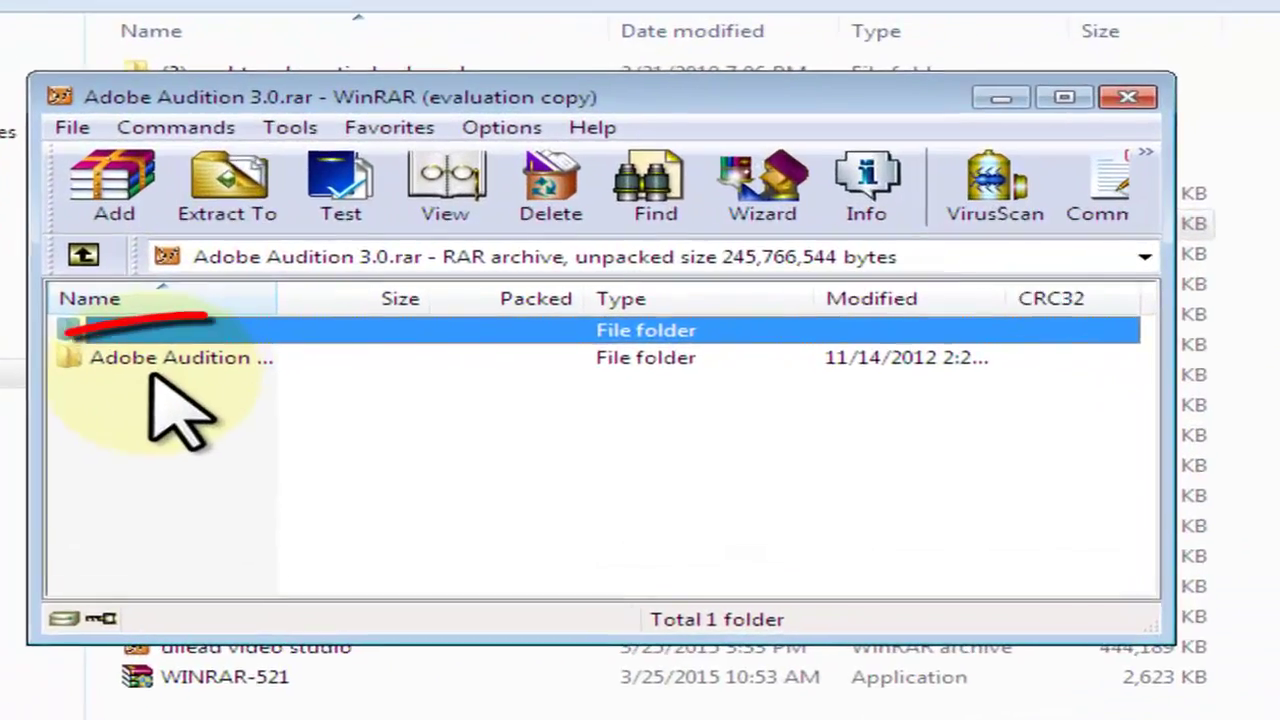
{"action": "double_click", "coordinate": [78, 362]}
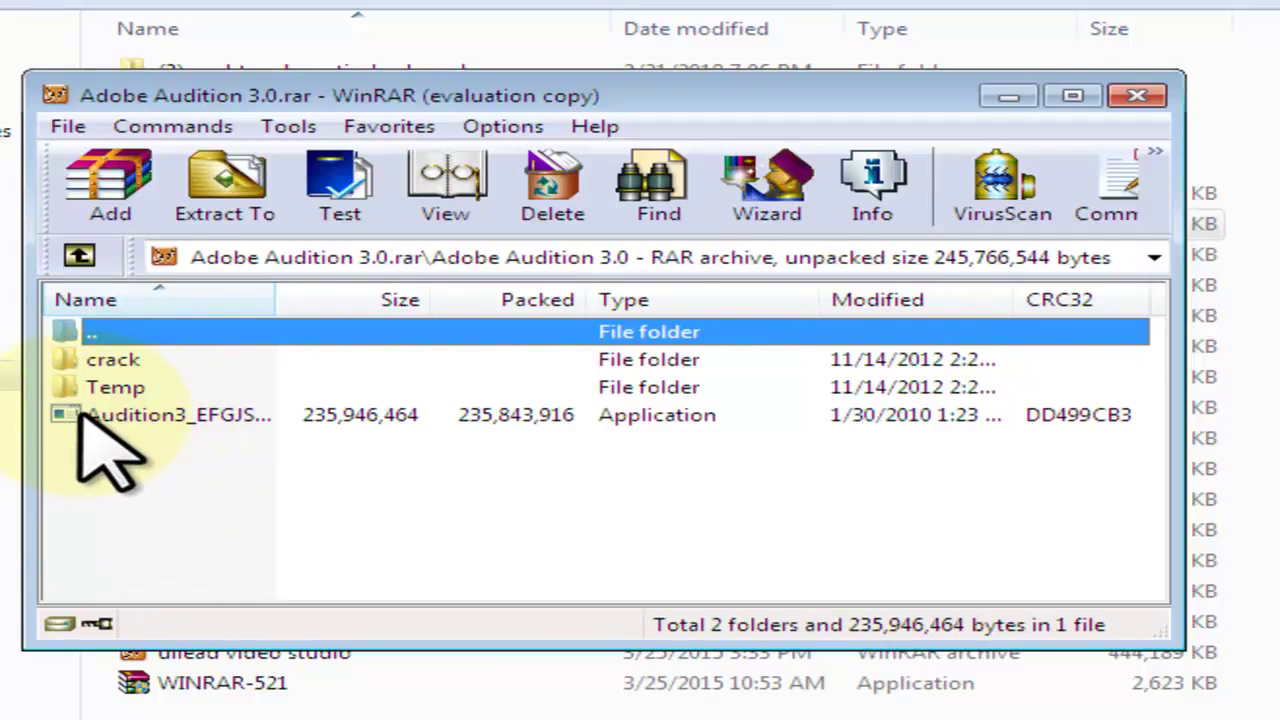
{"action": "double_click", "coordinate": [86, 416]}
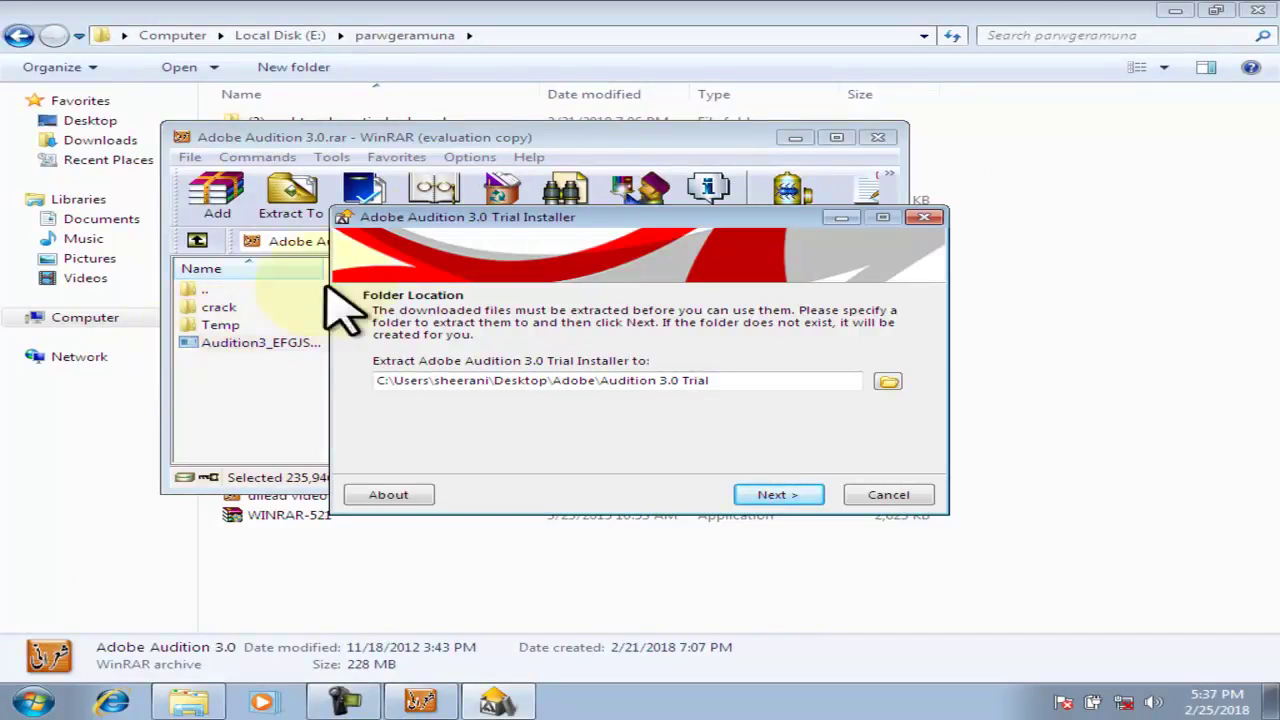
{"action": "left_click", "coordinate": [1258, 10]}
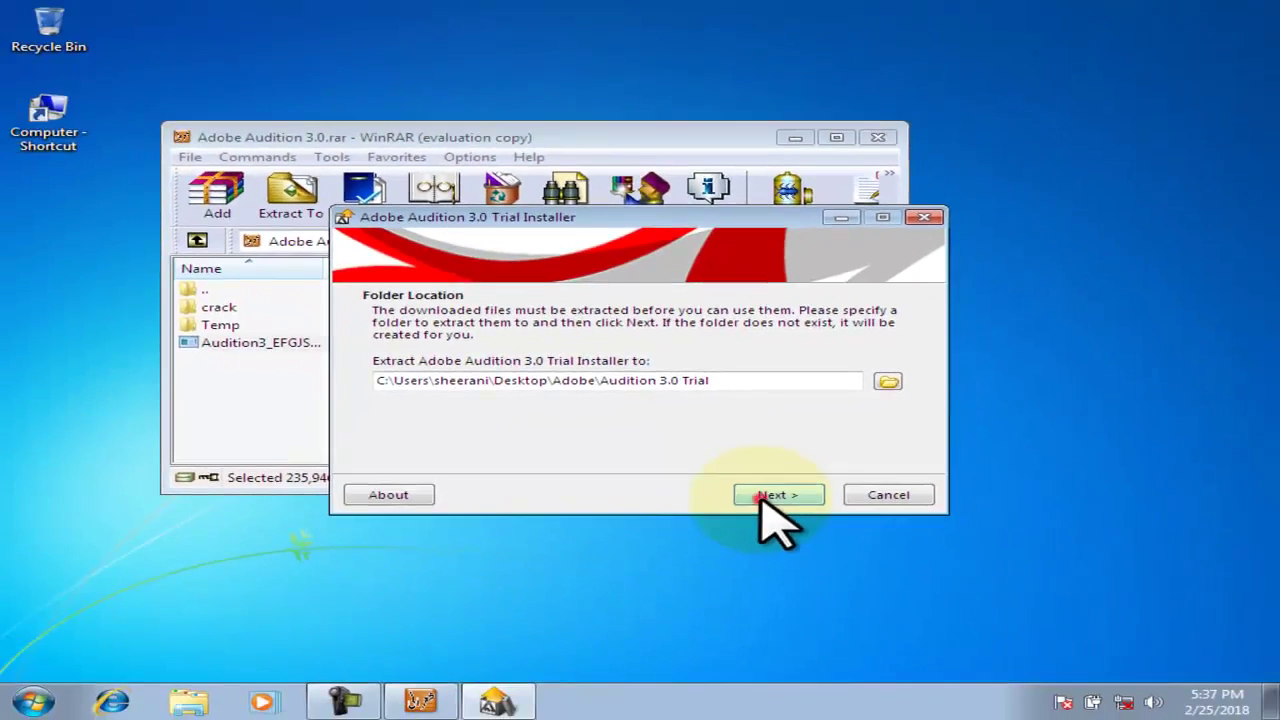
- Extract the trial installer files to the suggested desktop folder and launch the setup with English as its language
{"action": "left_click", "coordinate": [872, 634]}
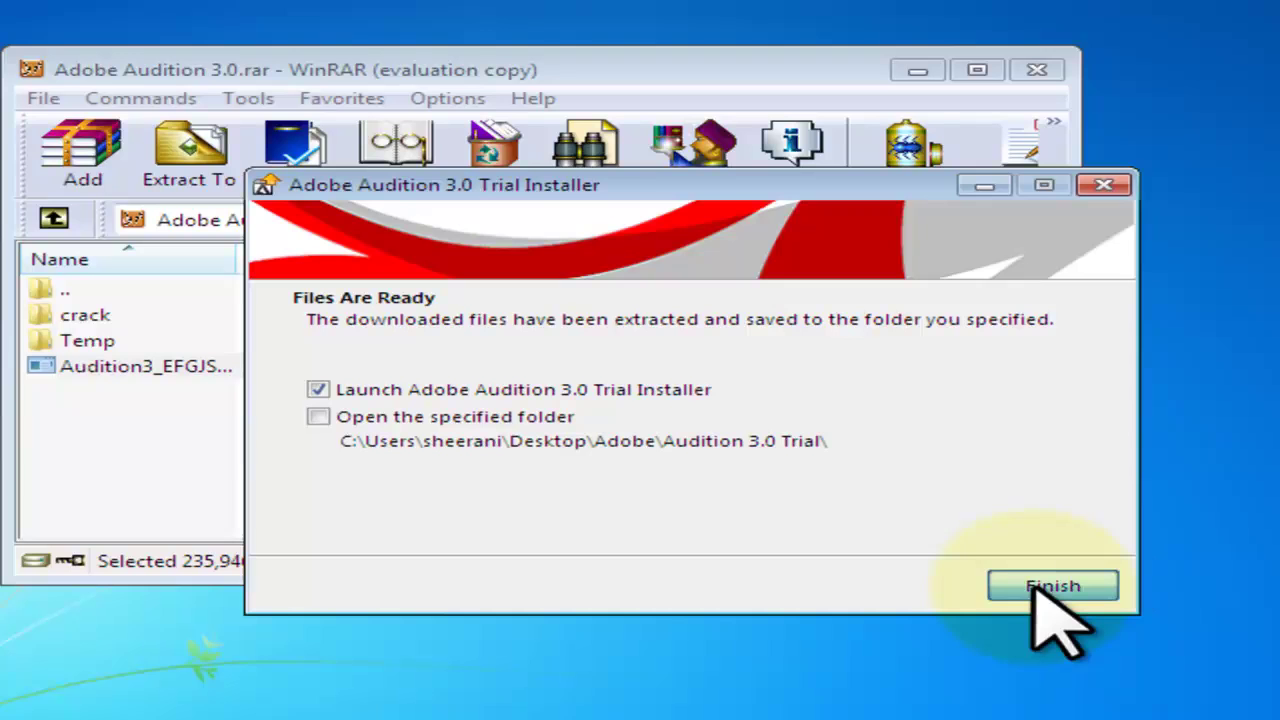
{"action": "left_click", "coordinate": [1035, 586]}
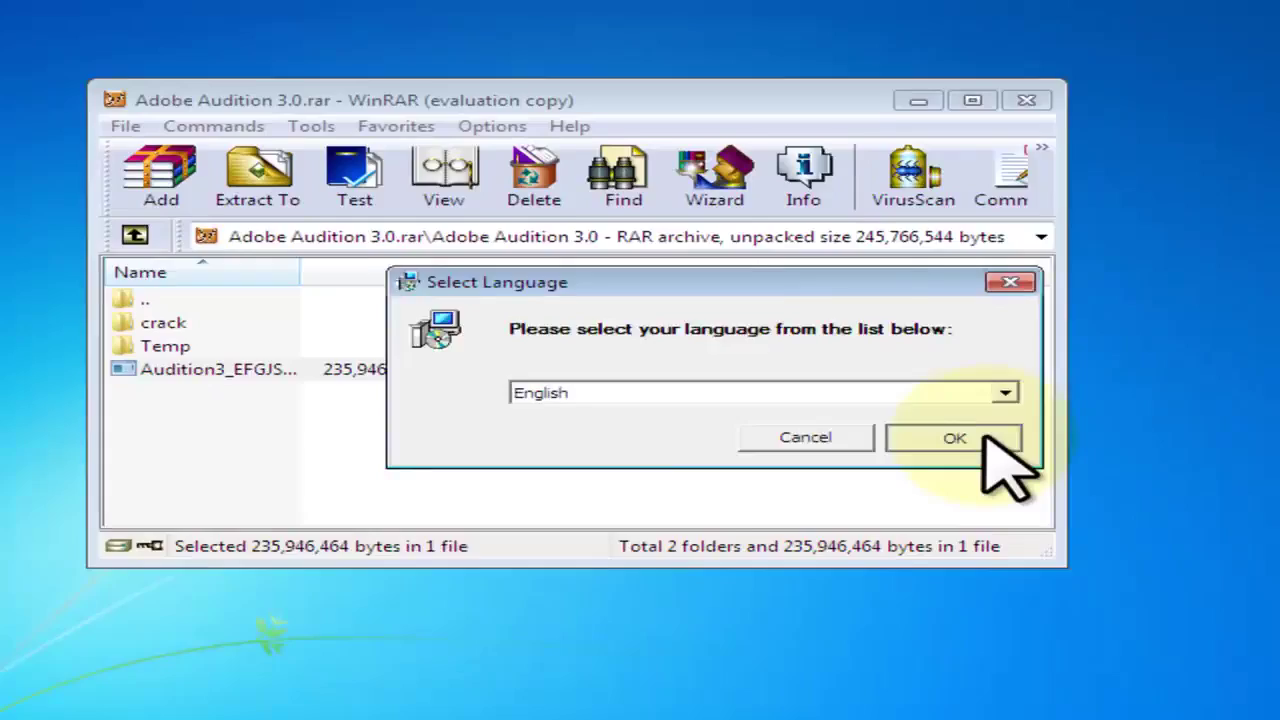
{"action": "left_click", "coordinate": [1124, 477]}
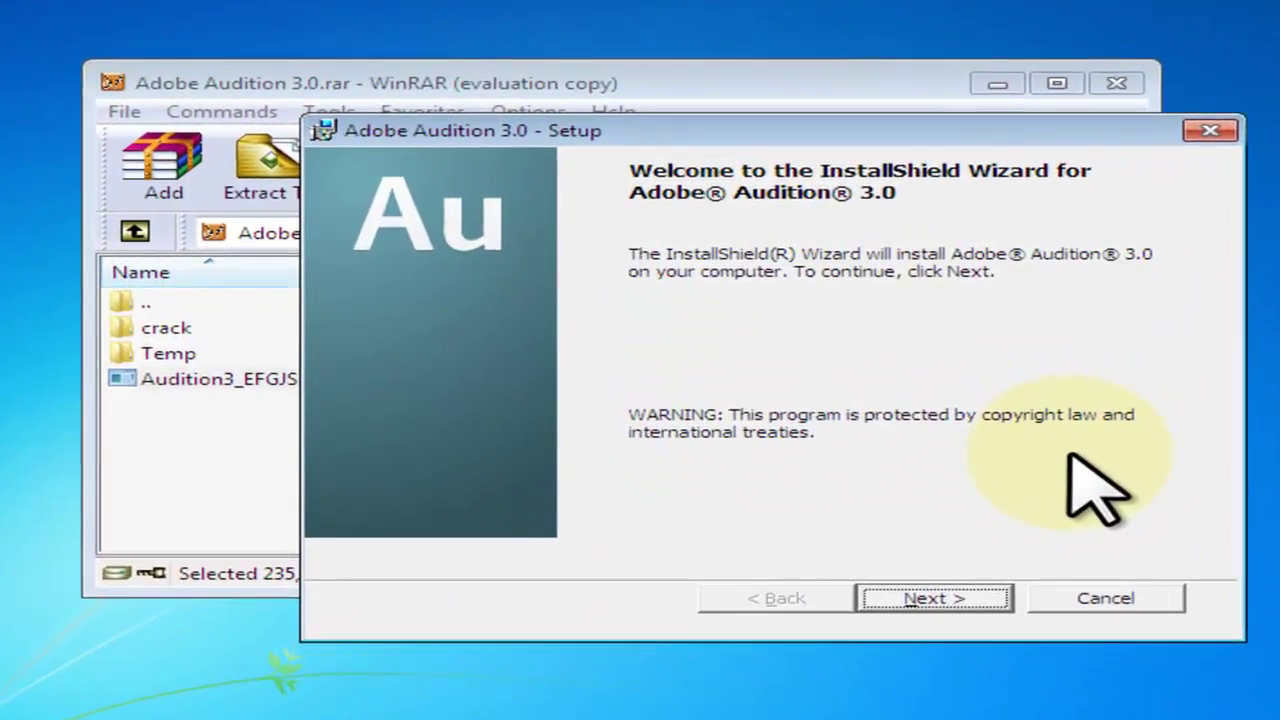
- Accept the license agreement and keep the default customer information and destination folder C:\Program Files\Adobe\Adobe Audition 3.0\
{"action": "left_click", "coordinate": [920, 600]}
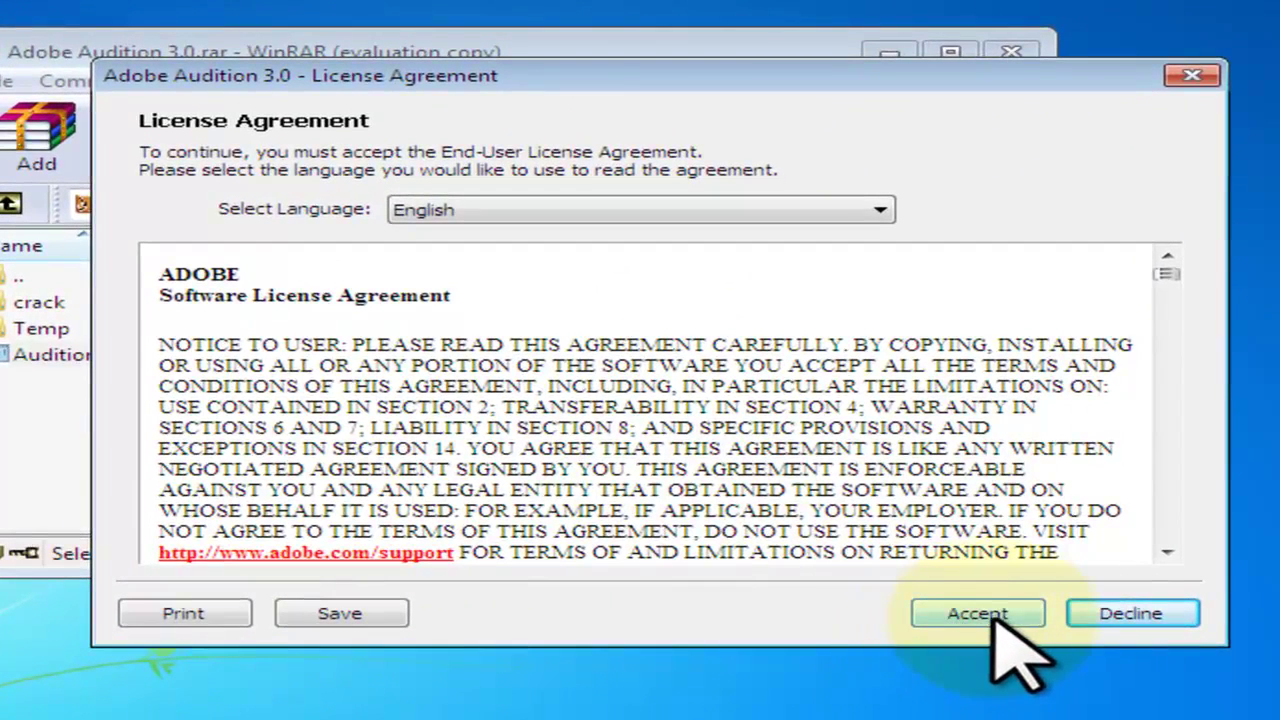
{"action": "left_click", "coordinate": [977, 612]}
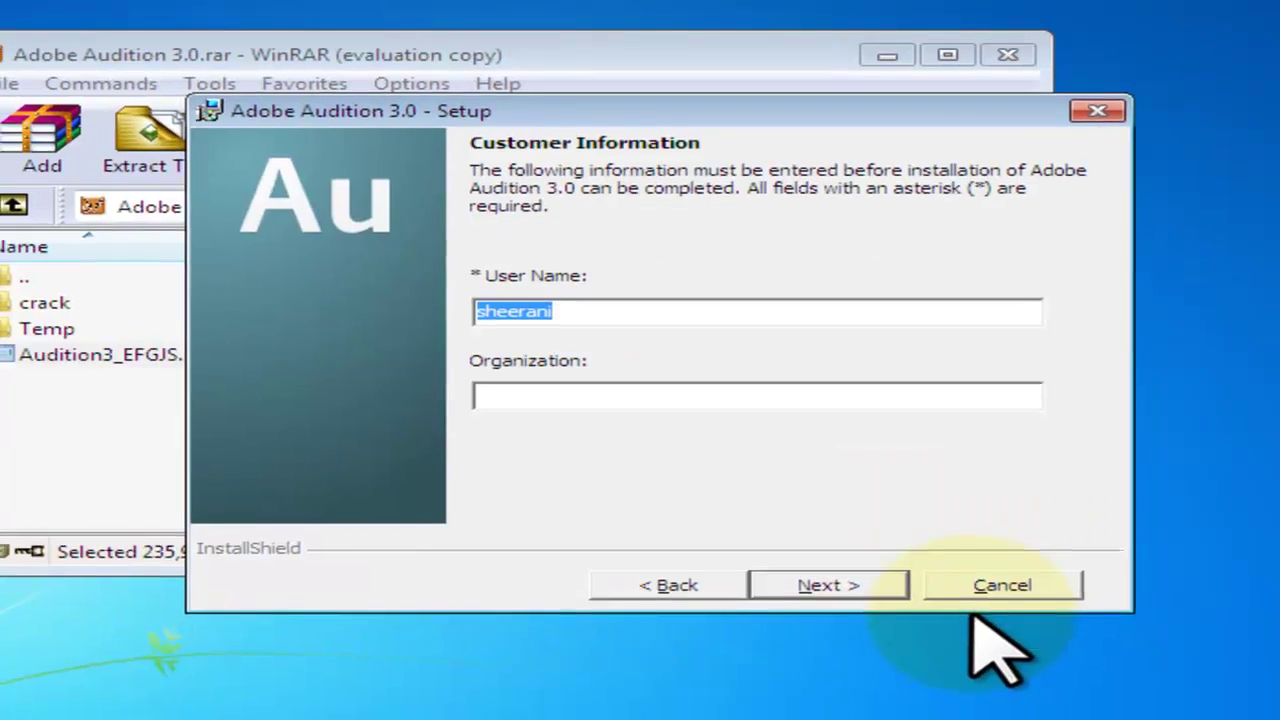
{"action": "left_click", "coordinate": [782, 556]}
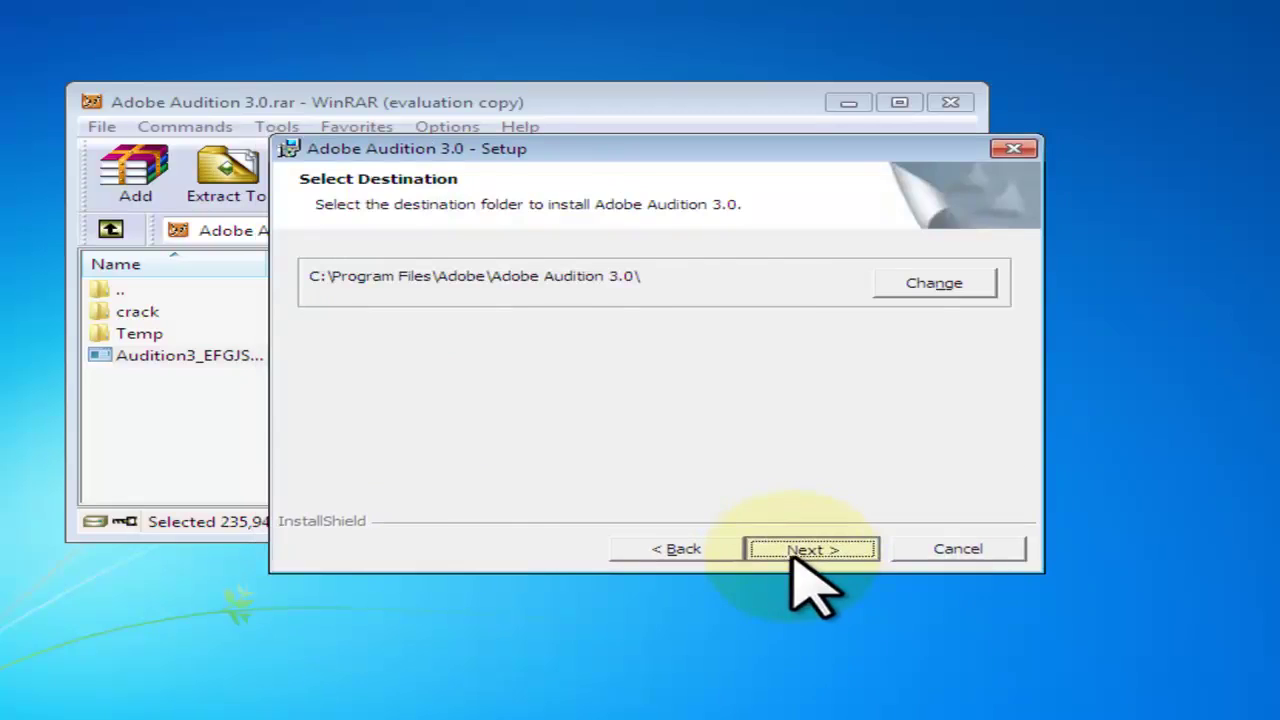
{"action": "left_click", "coordinate": [800, 556]}
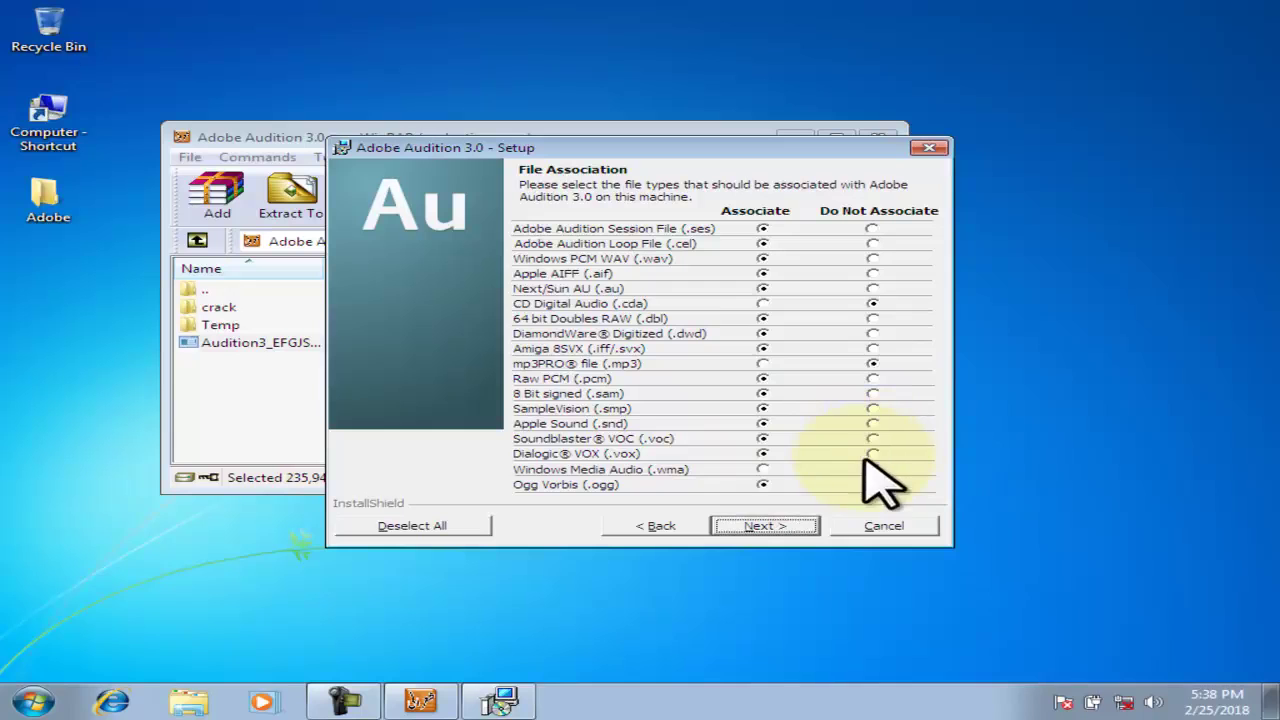
- Keep the default file associations, install Adobe Audition 3.0, and finish the setup wizard
{"action": "left_click", "coordinate": [765, 527]}
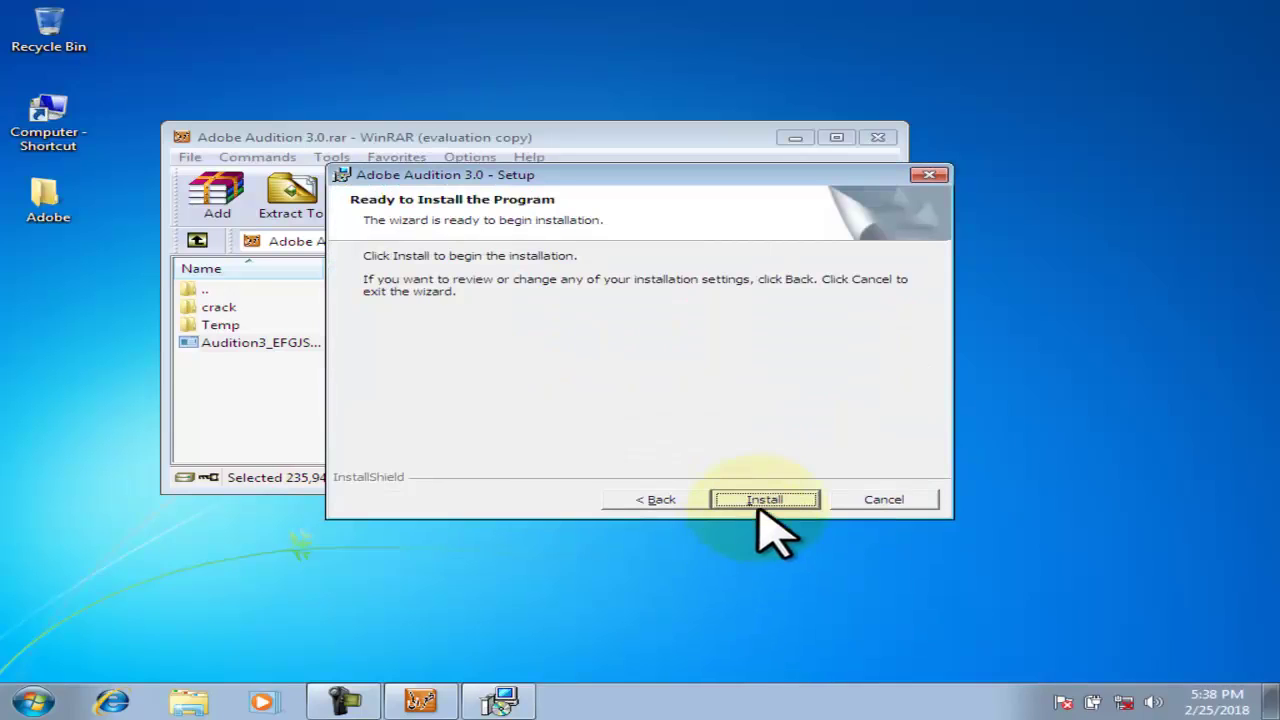
{"action": "left_click", "coordinate": [759, 503]}
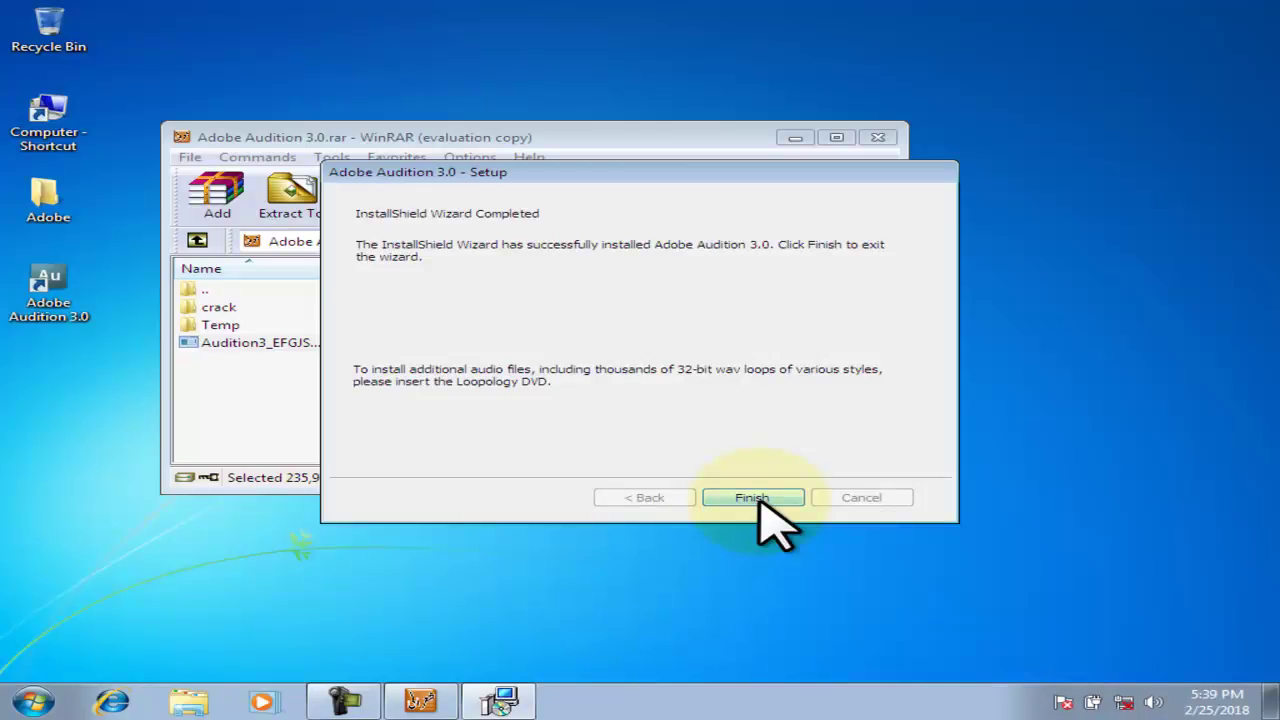
{"action": "left_click", "coordinate": [757, 500]}
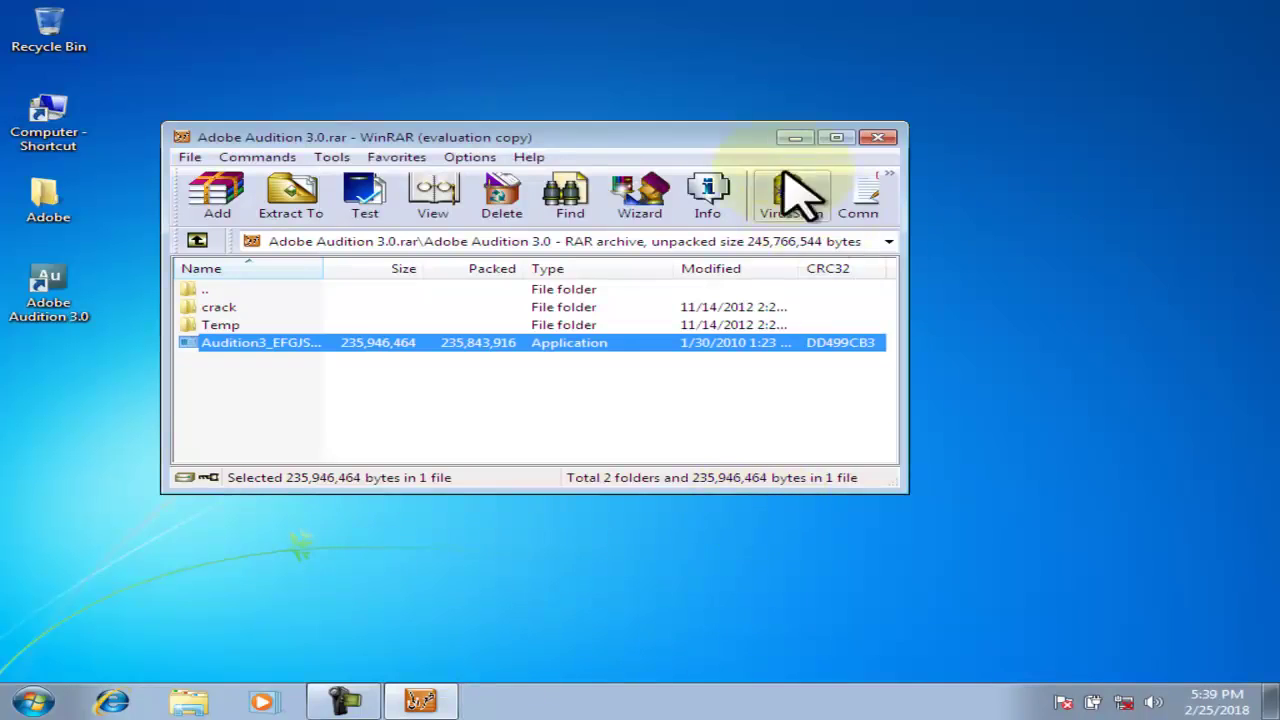
- Minimize the archive window, launch Adobe Audition 3.0 from the desktop to check its activation, and quit it
{"action": "left_click", "coordinate": [797, 138]}
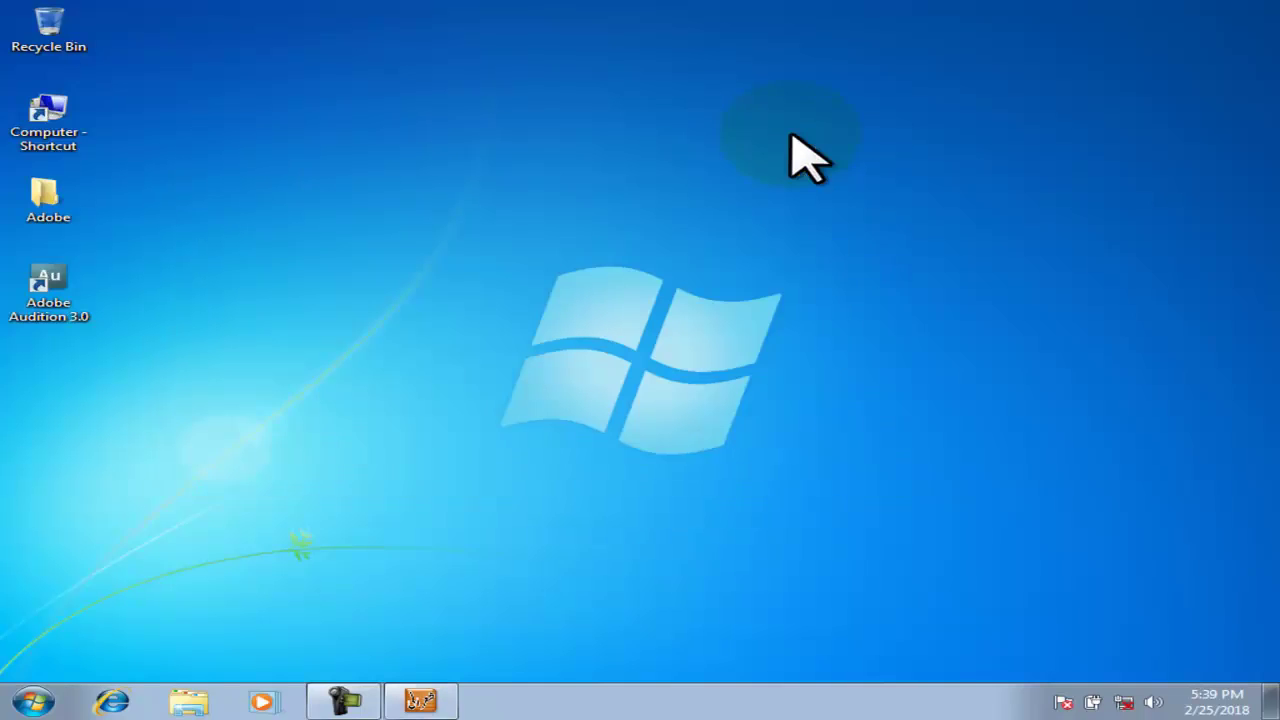
{"action": "double_click", "coordinate": [70, 318]}
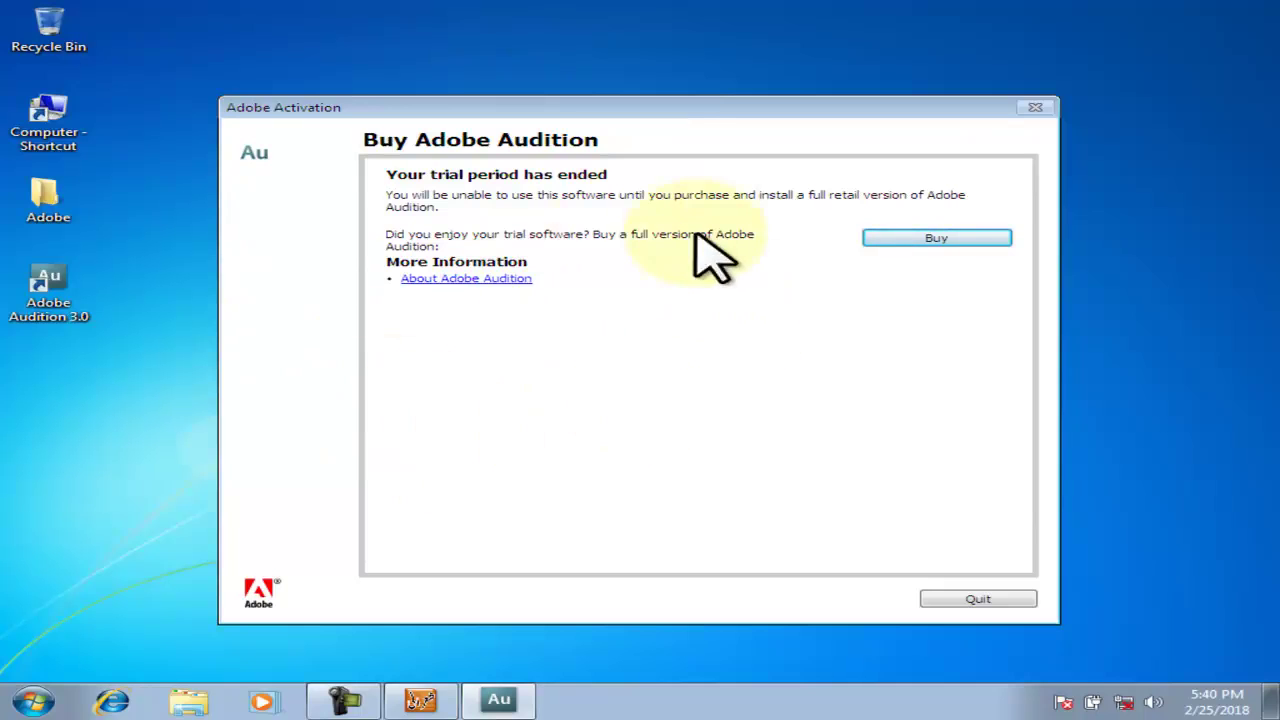
{"action": "left_click", "coordinate": [980, 599]}
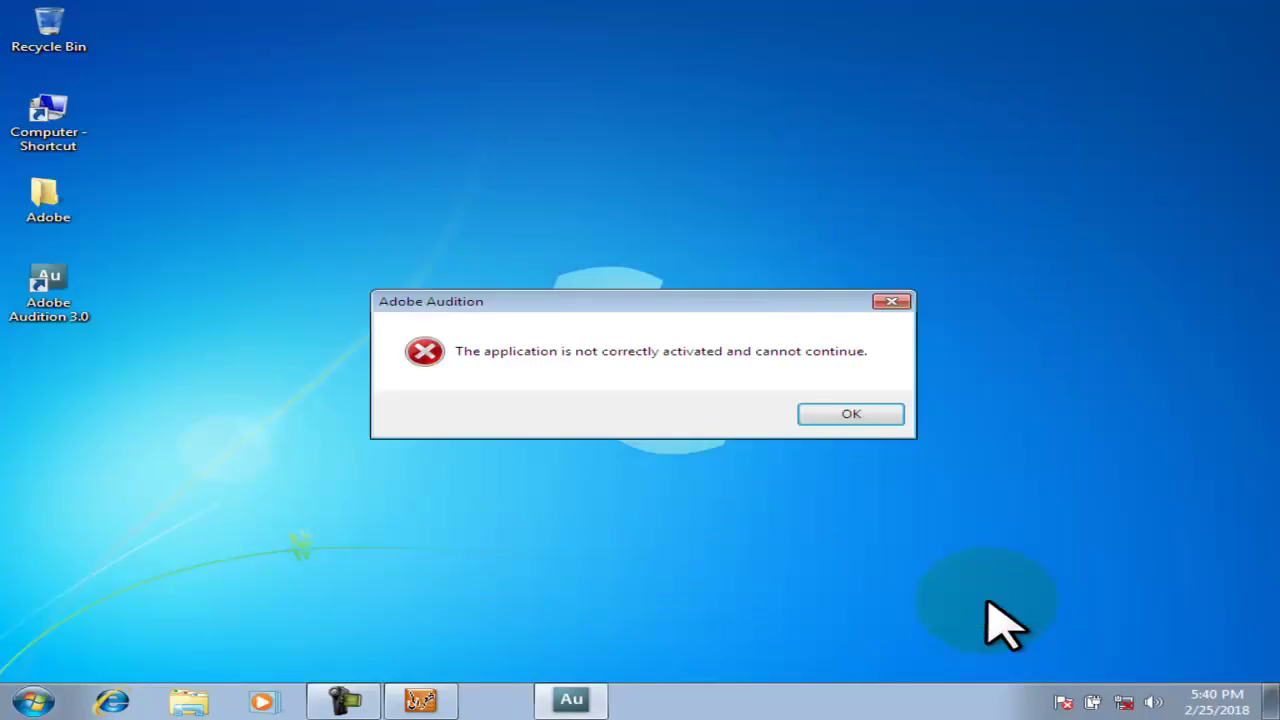
{"action": "left_click", "coordinate": [851, 414]}
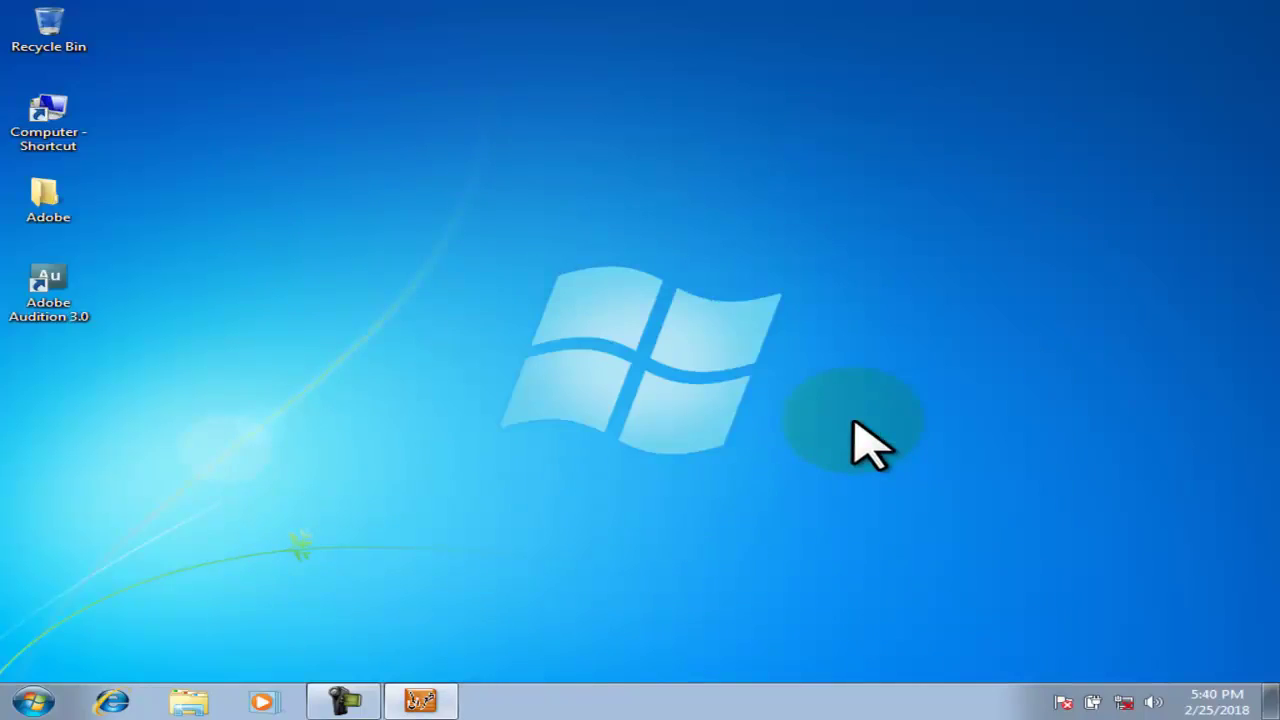
- Extract Audition.exe from the archive's crack folder to the desktop and close the archive
{"action": "left_click", "coordinate": [424, 703]}
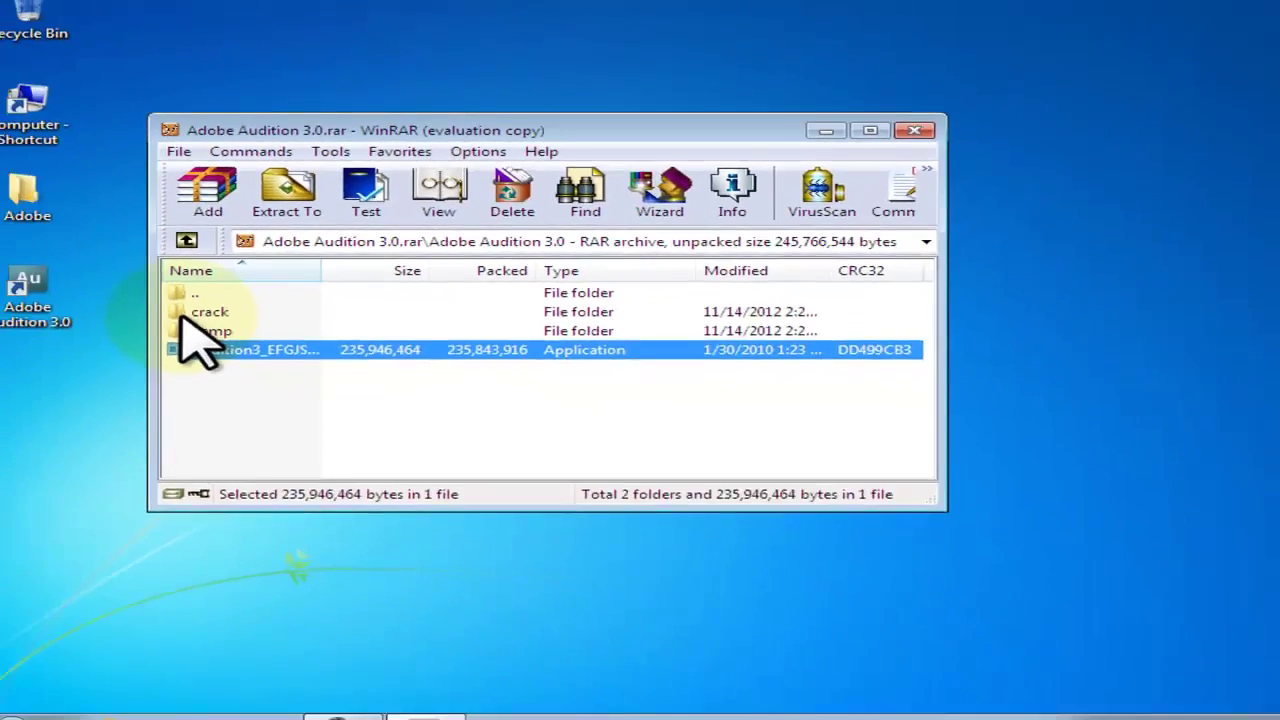
{"action": "double_click", "coordinate": [190, 314]}
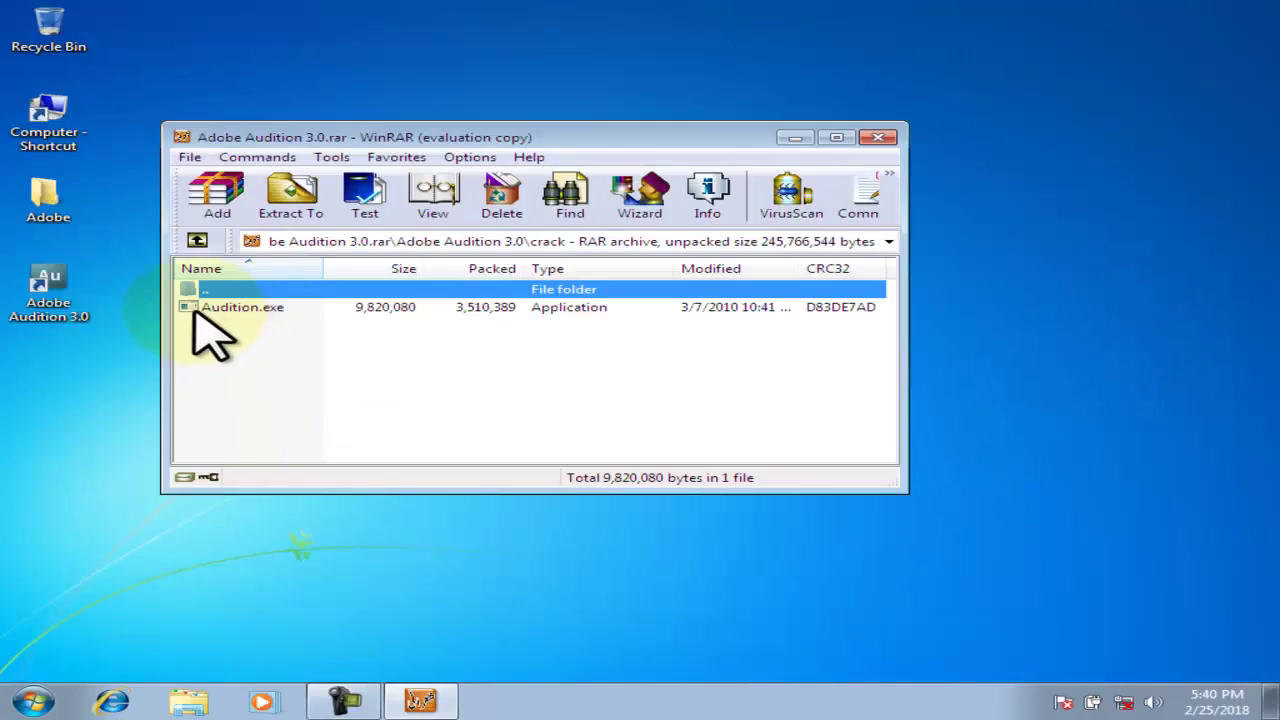
{"action": "left_click_drag", "start_coordinate": [195, 310], "coordinate": [145, 62]}
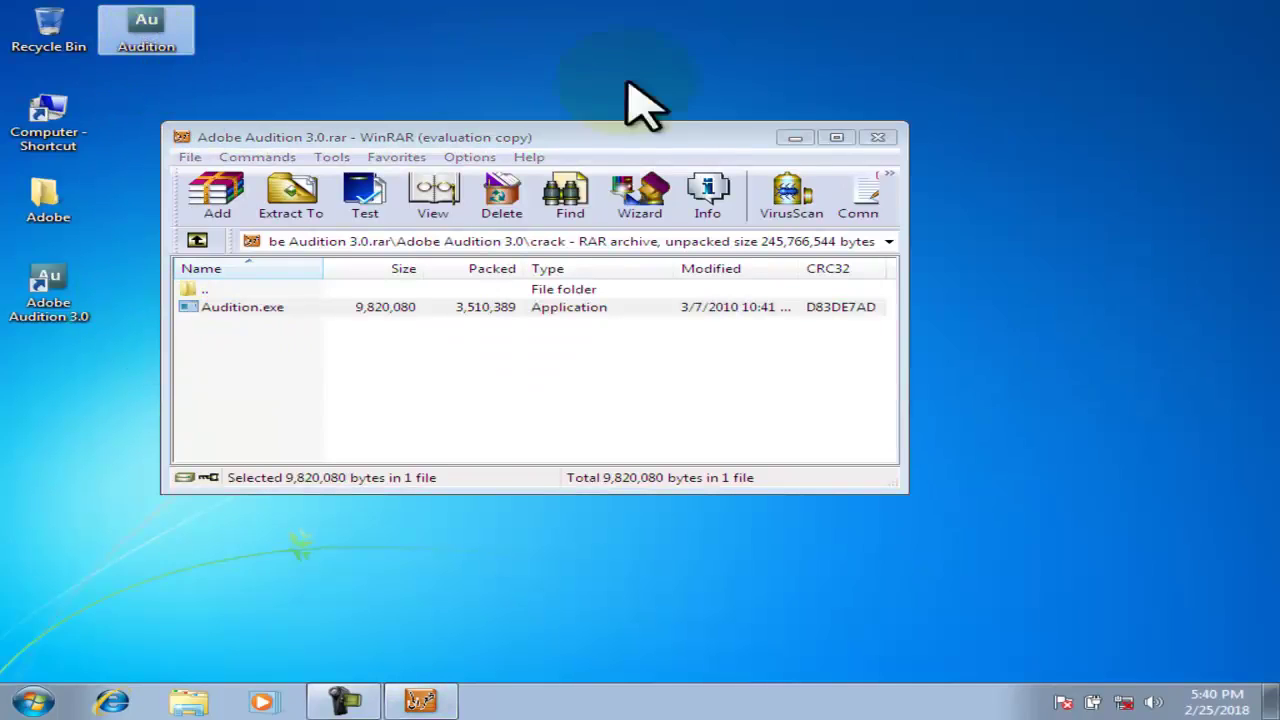
{"action": "left_click", "coordinate": [880, 137]}
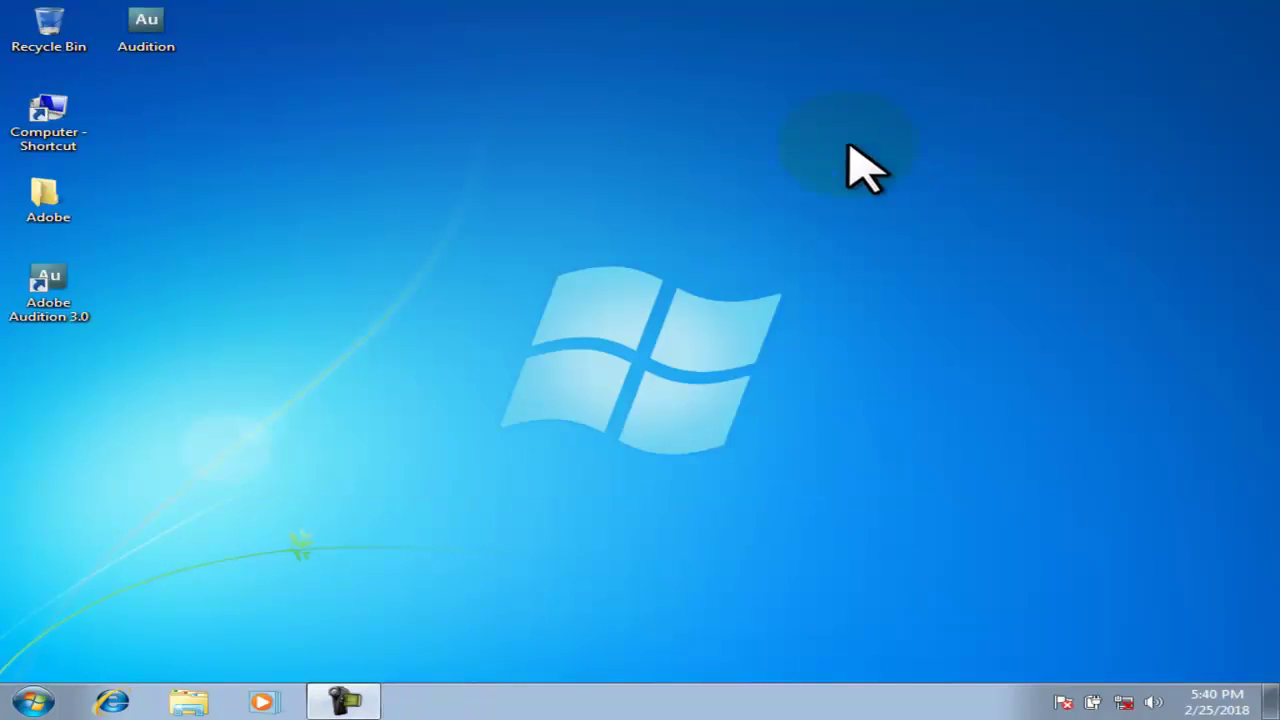
- Open the installation folder of Adobe Audition 3.0 through the properties of its desktop shortcut
{"action": "left_click", "coordinate": [42, 270]}
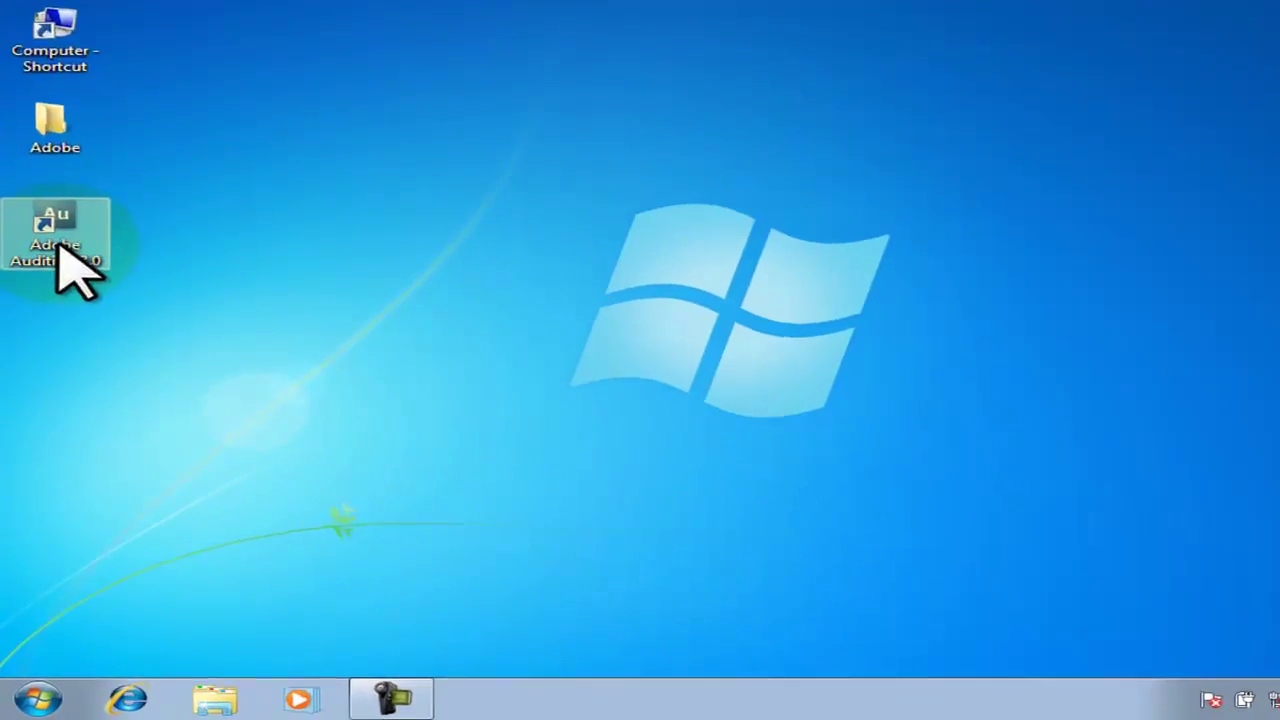
{"action": "right_click", "coordinate": [52, 268]}
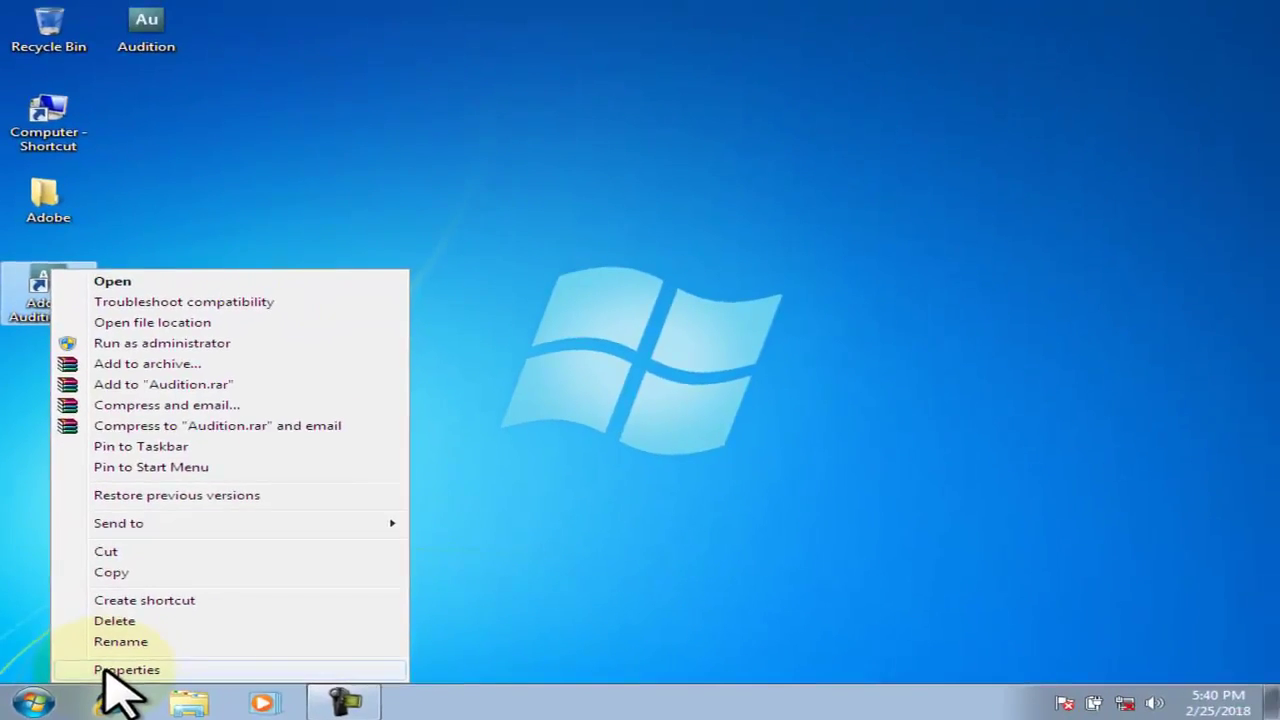
{"action": "left_click", "coordinate": [108, 670]}
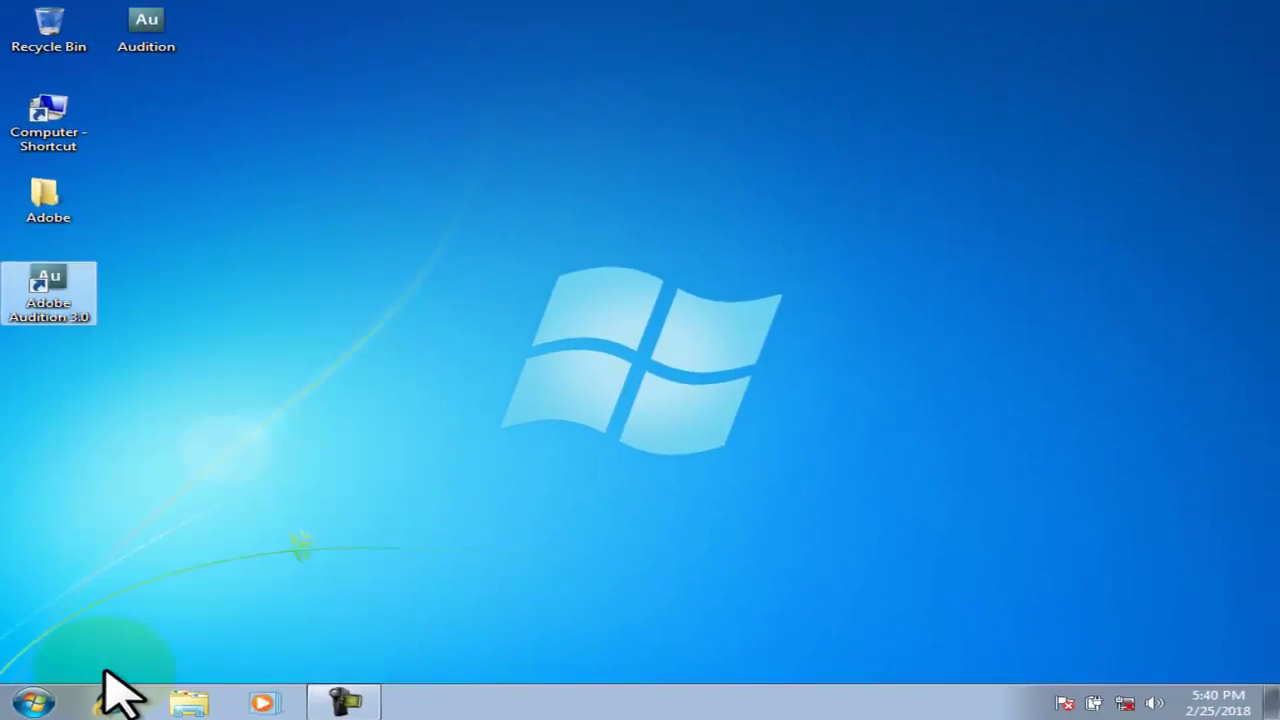
{"action": "left_click_drag", "start_coordinate": [255, 185], "coordinate": [380, 21]}
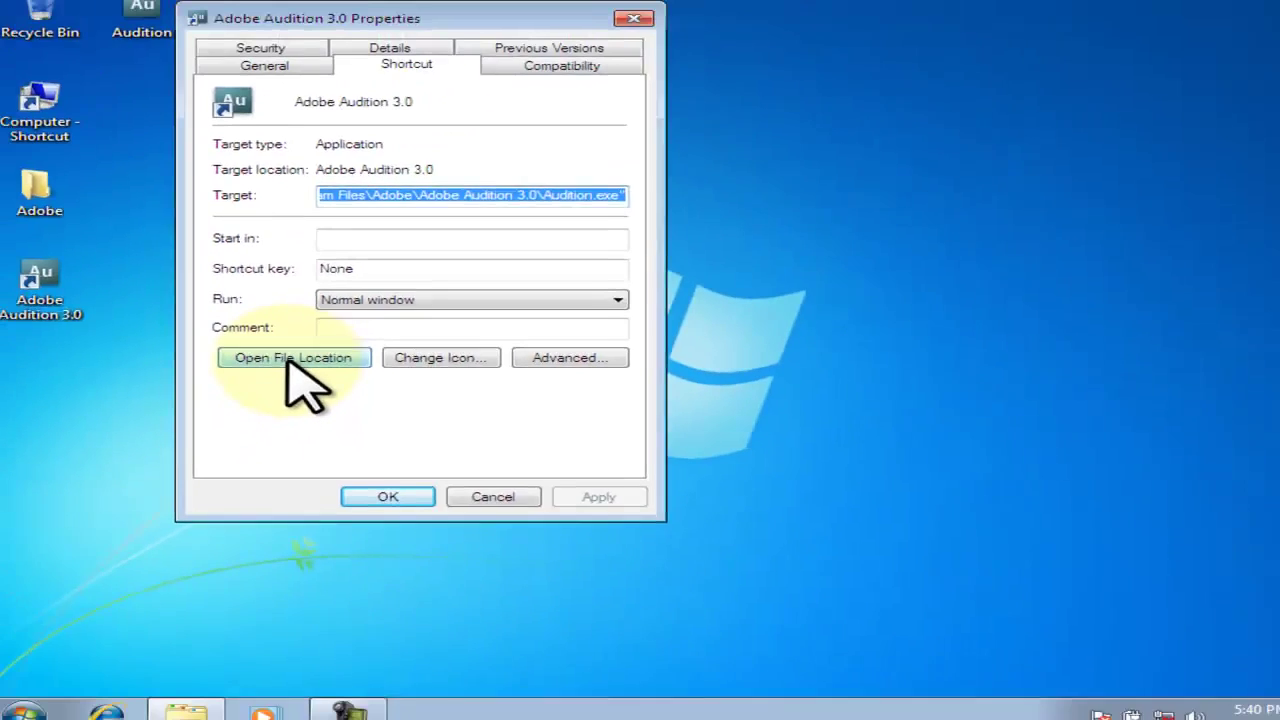
{"action": "left_click", "coordinate": [346, 364]}
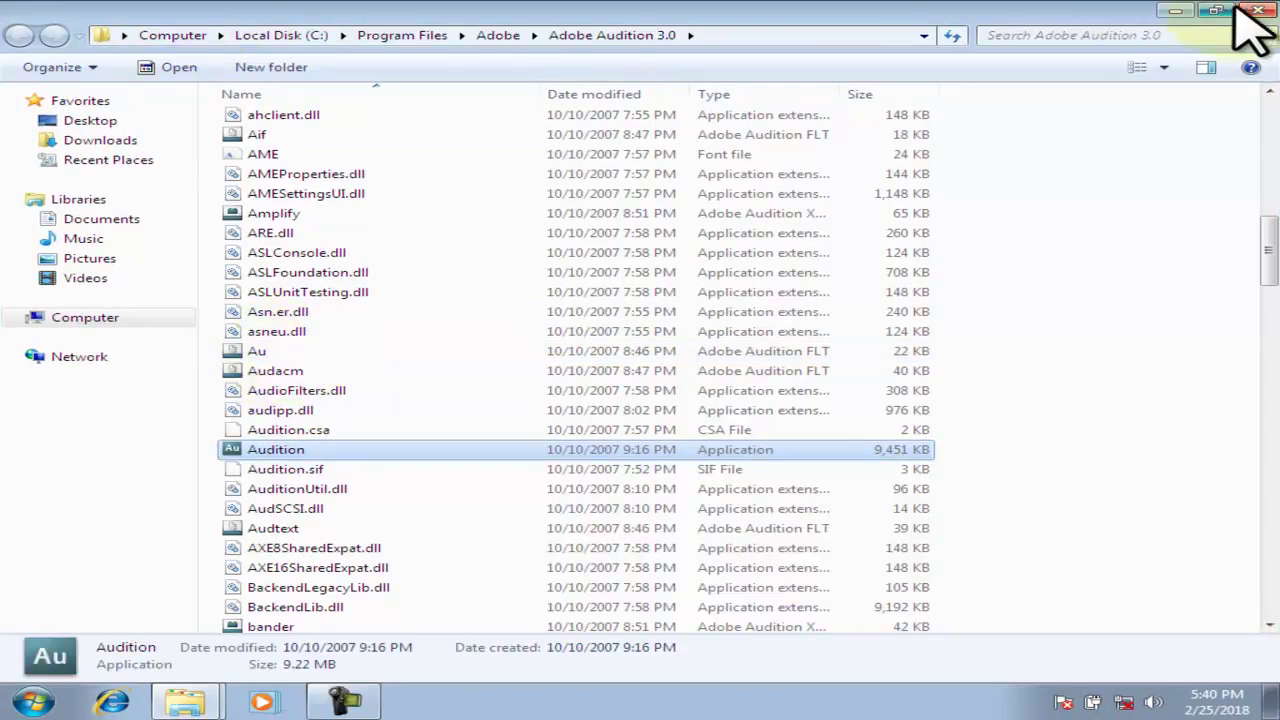
- Shrink the folder window and move Audition.exe from the desktop into the Adobe Audition 3.0 folder, replacing the existing file with administrator permission
{"action": "left_click", "coordinate": [1215, 10]}
{"action": "left_click_drag", "start_coordinate": [157, 12], "coordinate": [365, 22]}
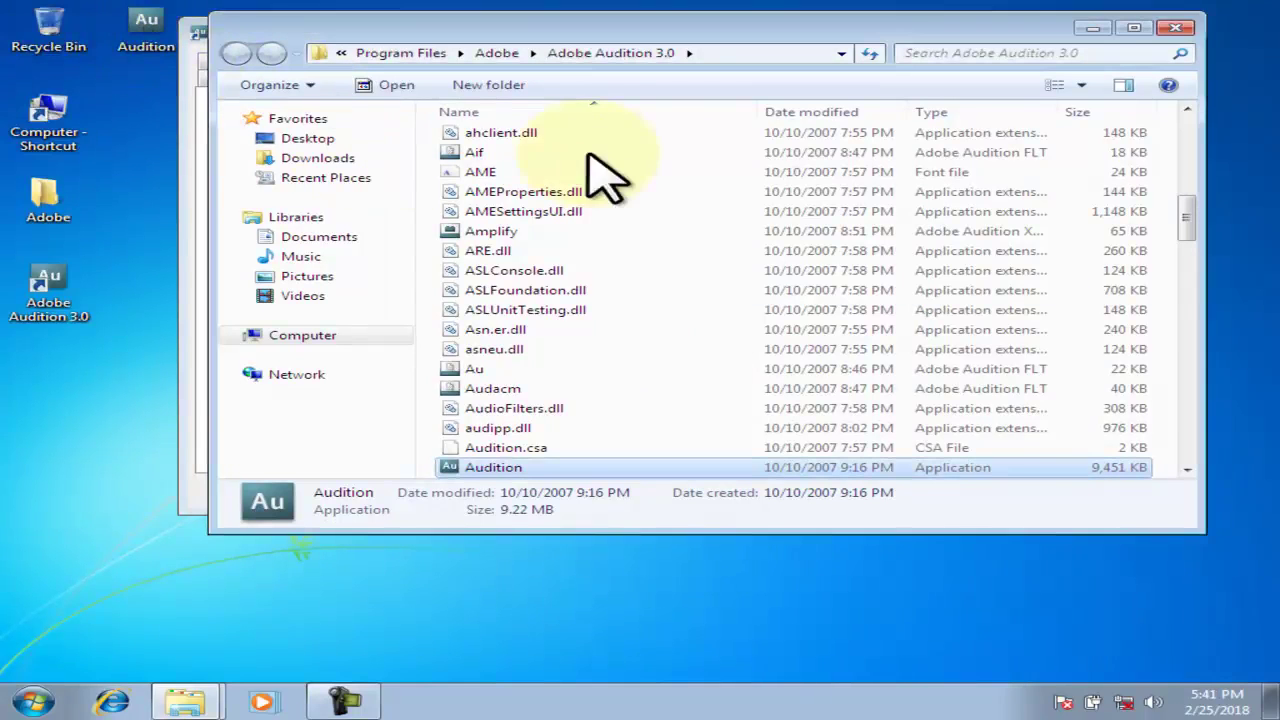
{"action": "left_click_drag", "start_coordinate": [588, 153], "coordinate": [690, 172]}
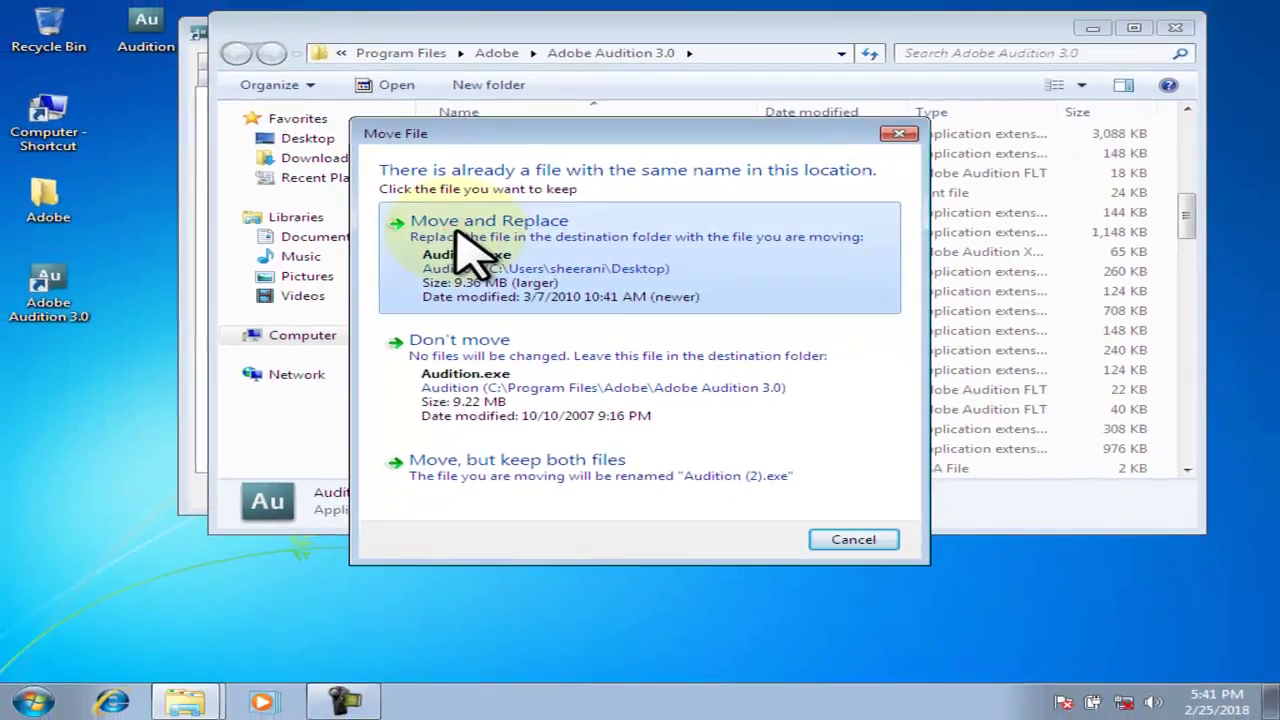
{"action": "left_click", "coordinate": [470, 255]}
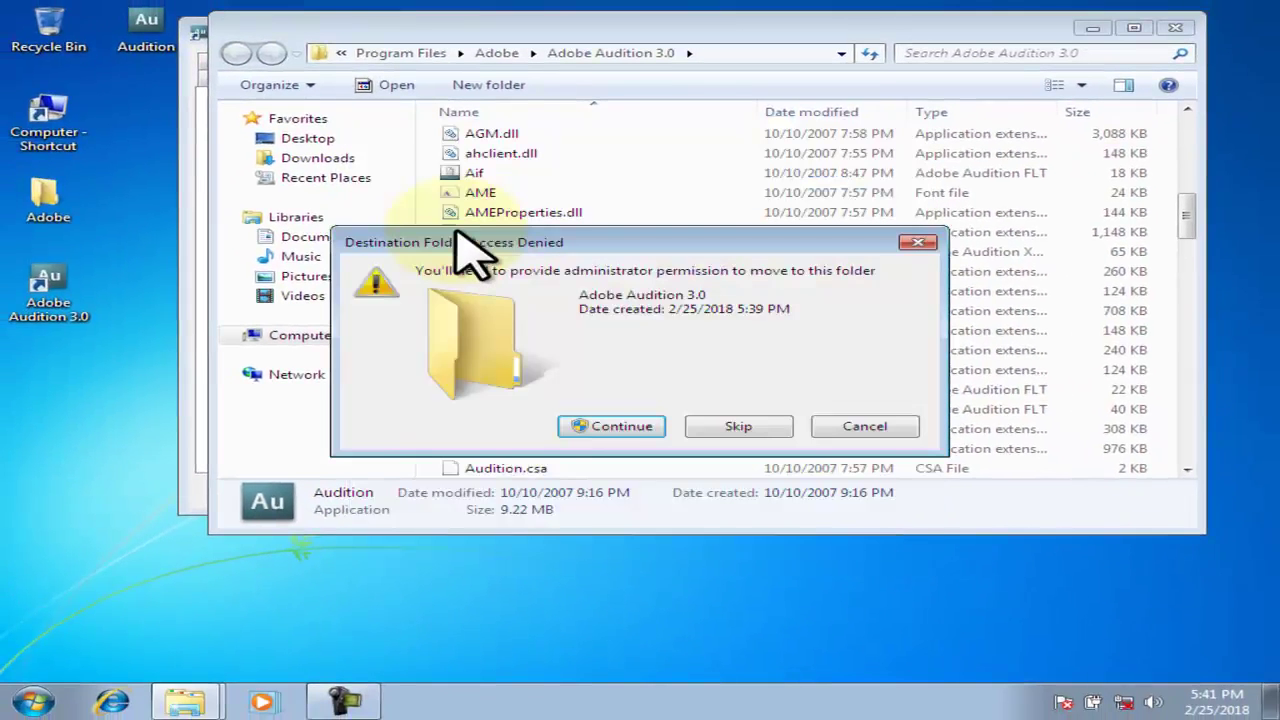
{"action": "left_click", "coordinate": [603, 428]}
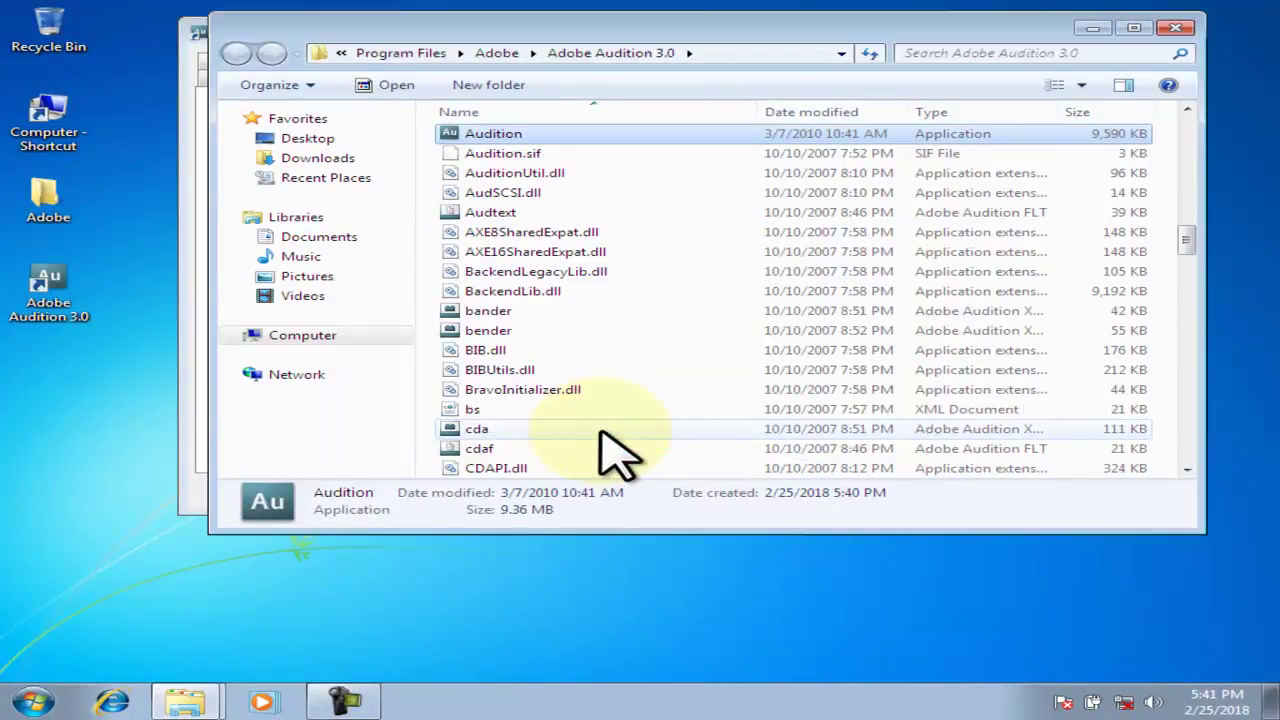
- Close the installation folder, confirm the shortcut's properties with administrator permission, and refresh the desktop
{"action": "left_click", "coordinate": [1175, 28]}
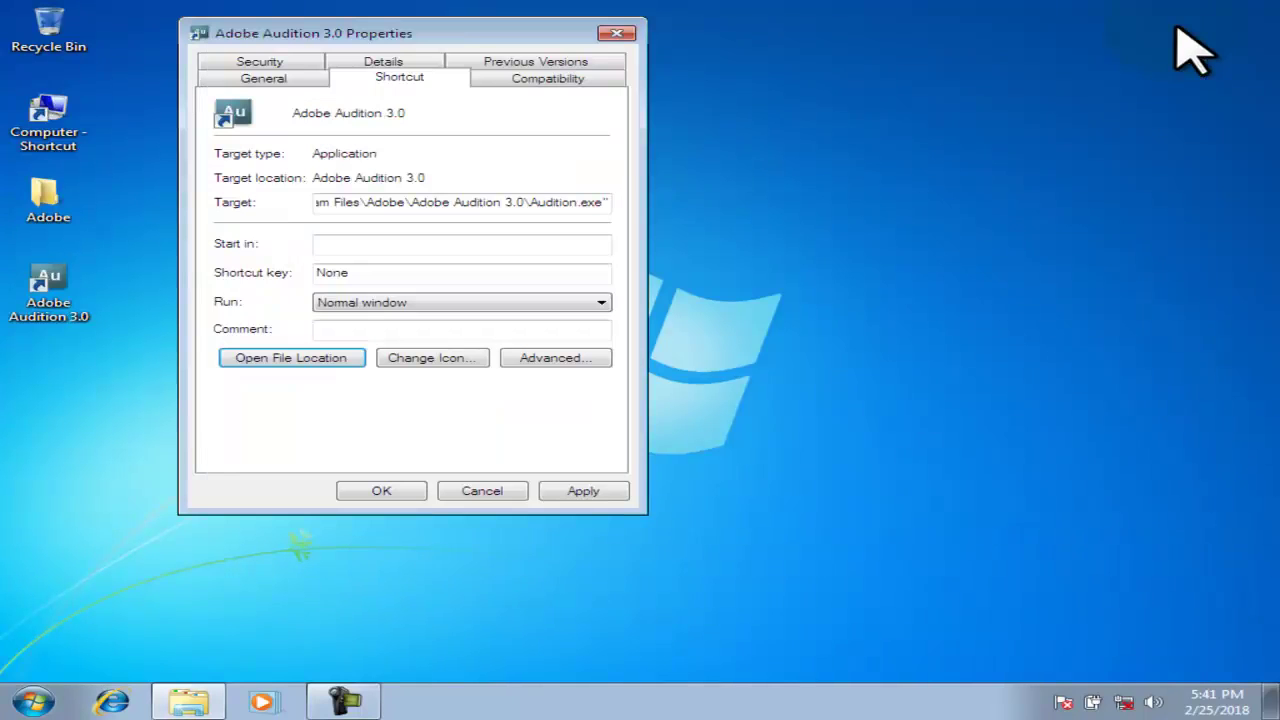
{"action": "left_click", "coordinate": [368, 486]}
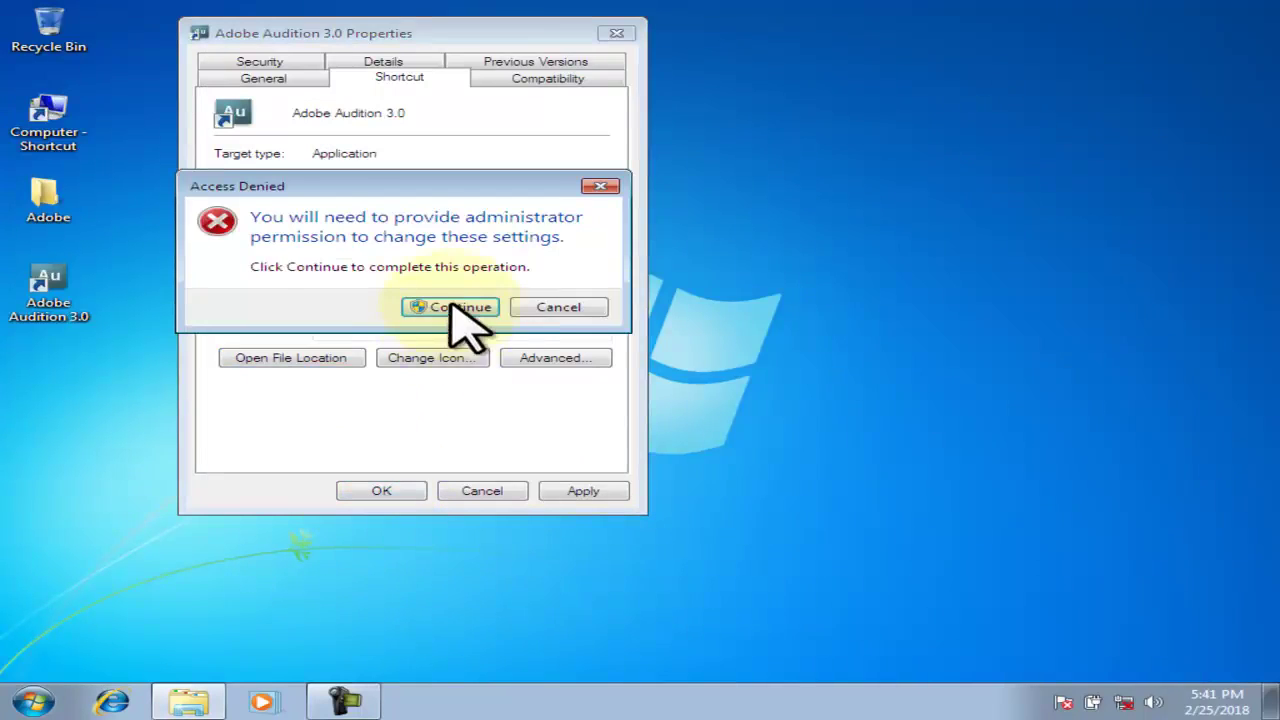
{"action": "left_click", "coordinate": [437, 308]}
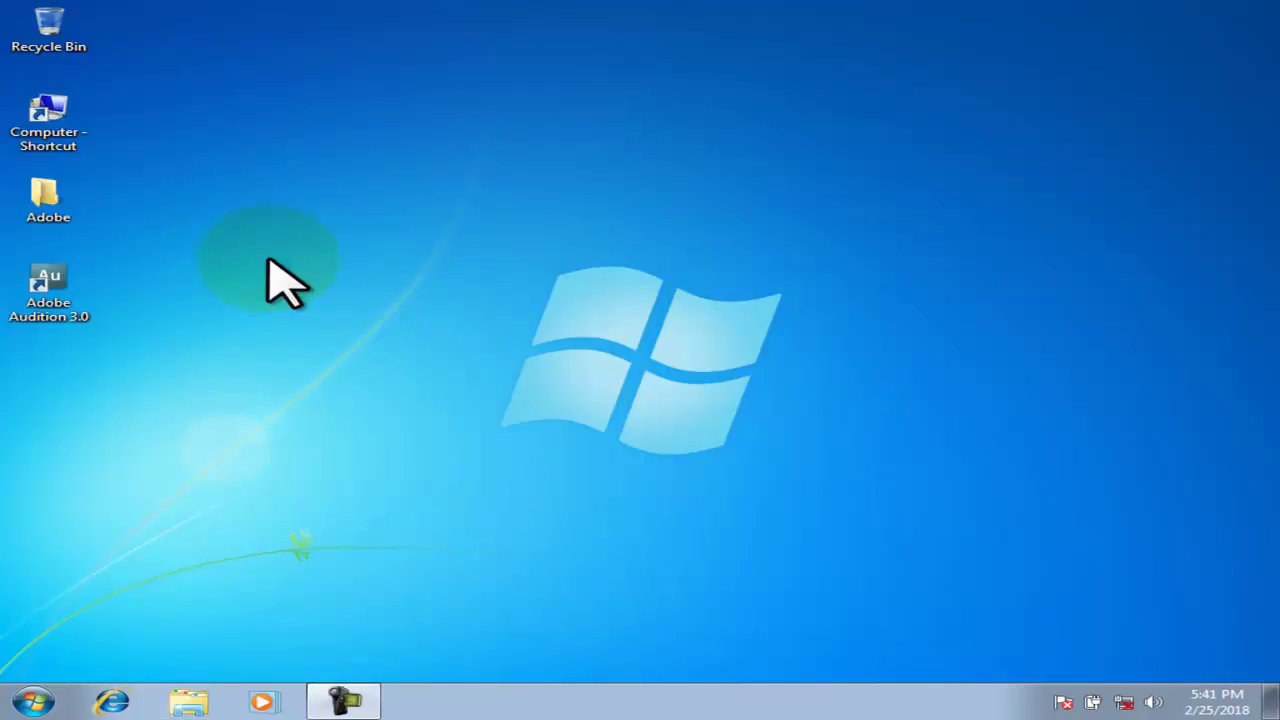
{"action": "right_click", "coordinate": [267, 260]}
{"action": "left_click", "coordinate": [309, 312]}
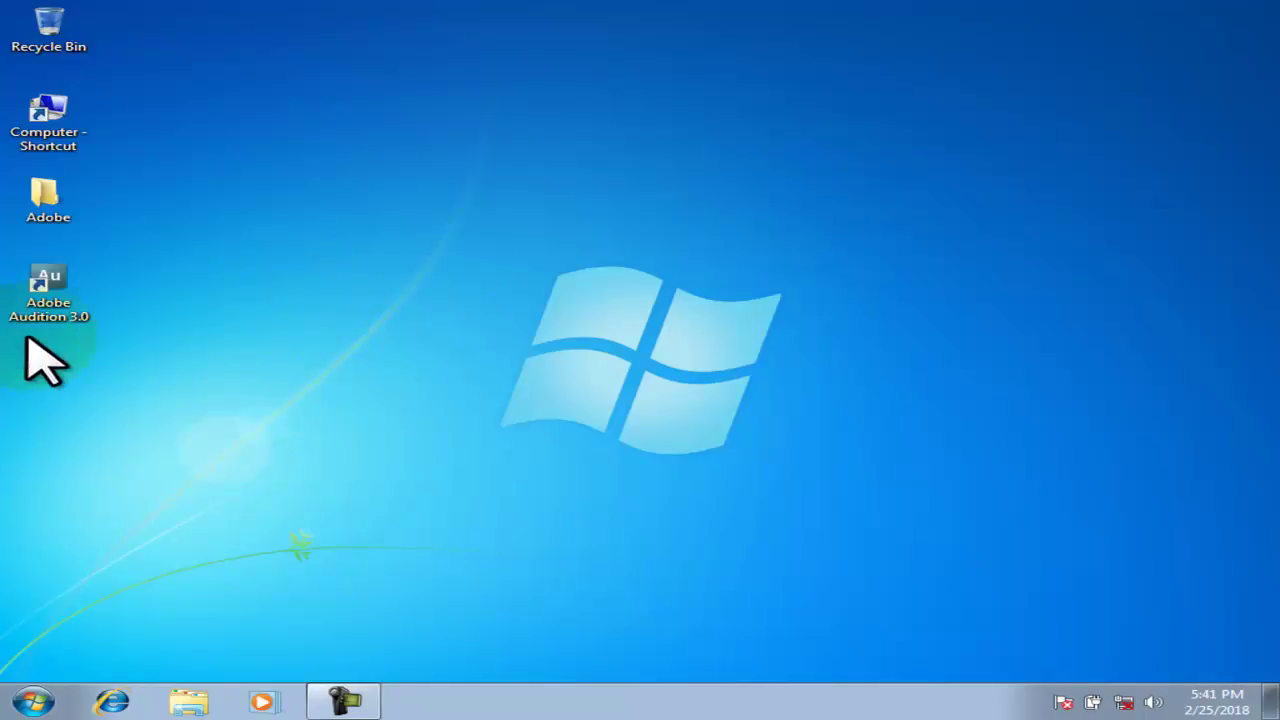
- Launch Adobe Audition 3.0 with D:\Temp as its temporary folder and E:\Temp as the secondary one, and maximize its window
{"action": "left_click", "coordinate": [38, 308]}
{"action": "double_click", "coordinate": [40, 310]}
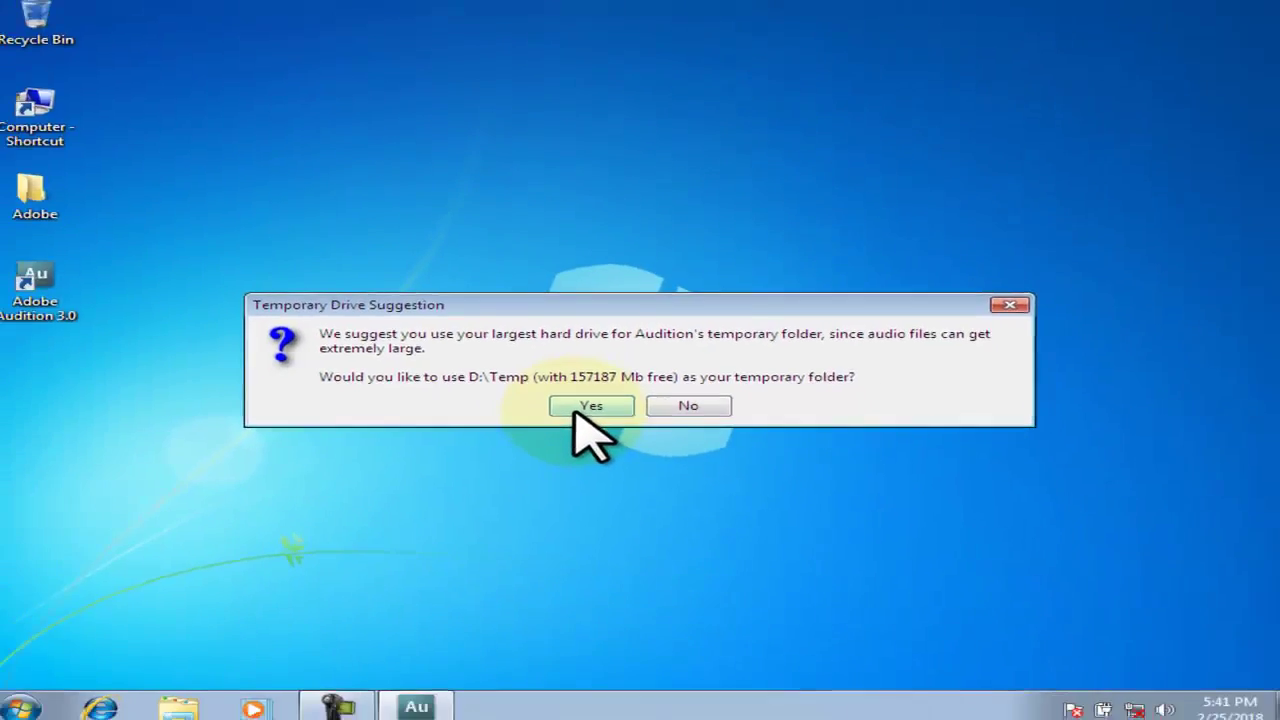
{"action": "left_click", "coordinate": [563, 433]}
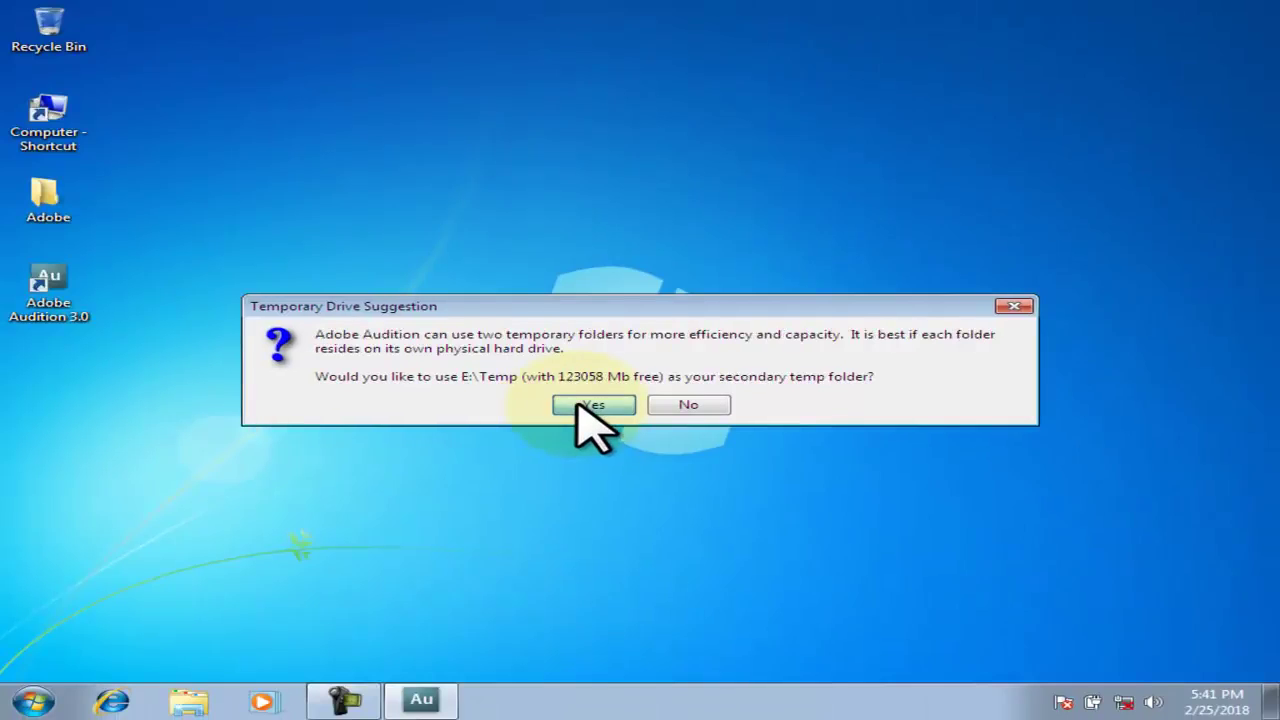
{"action": "left_click", "coordinate": [593, 405]}
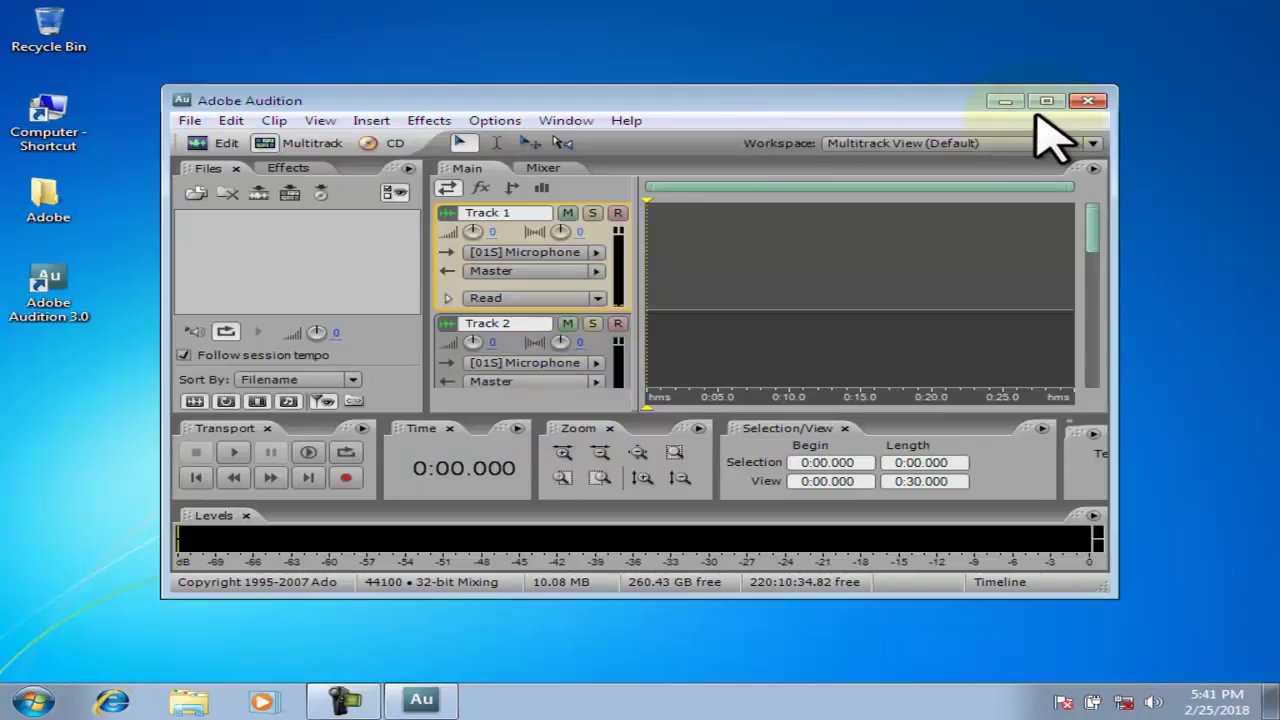
{"action": "left_click", "coordinate": [1042, 101]}
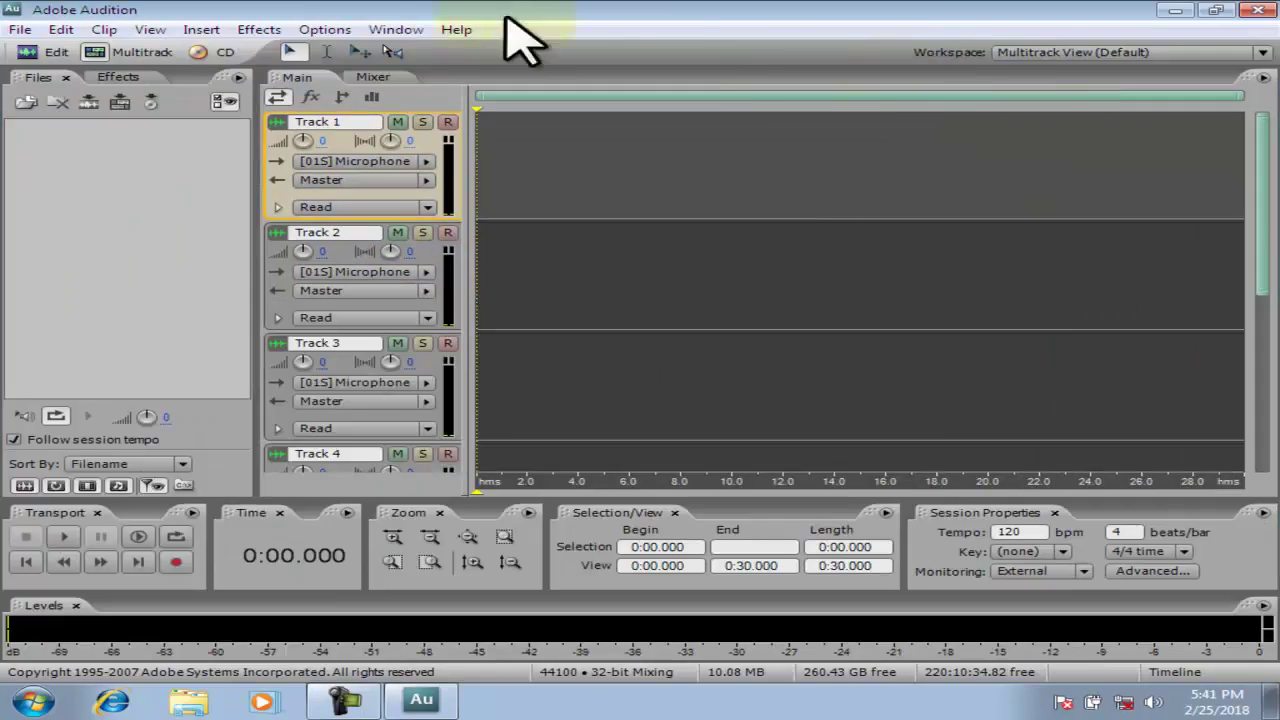